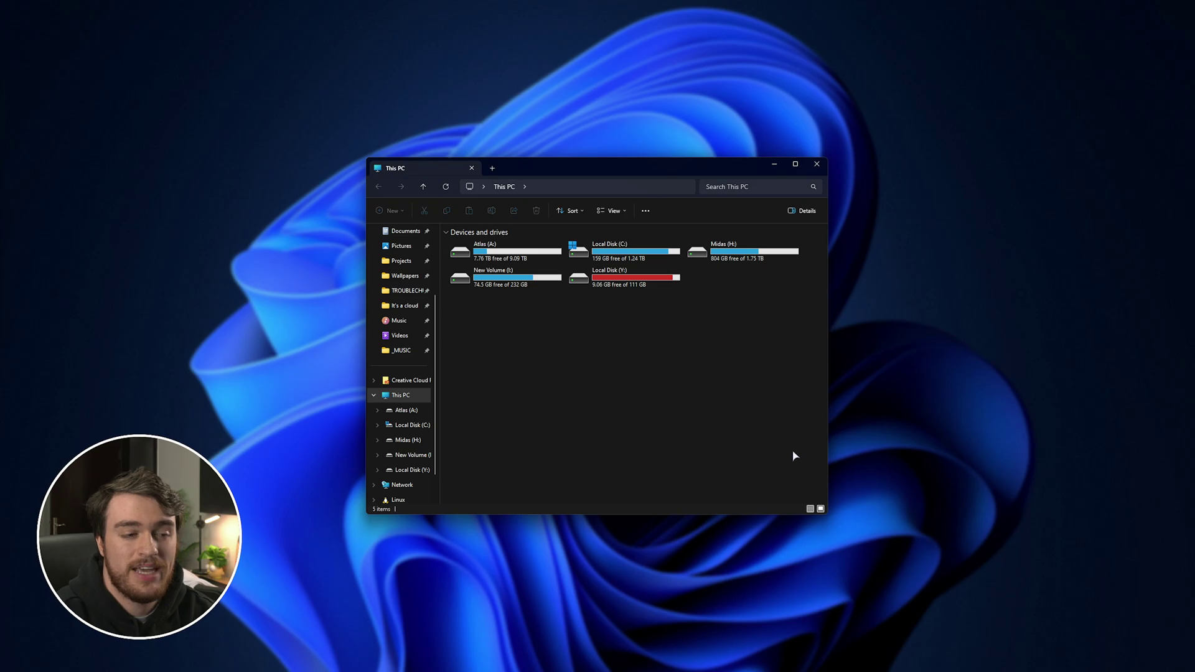
Inspect the contents of the nearly full 111 GB Y: drive in File Explorer.
{"action": "left_click", "coordinate": [645, 285]}
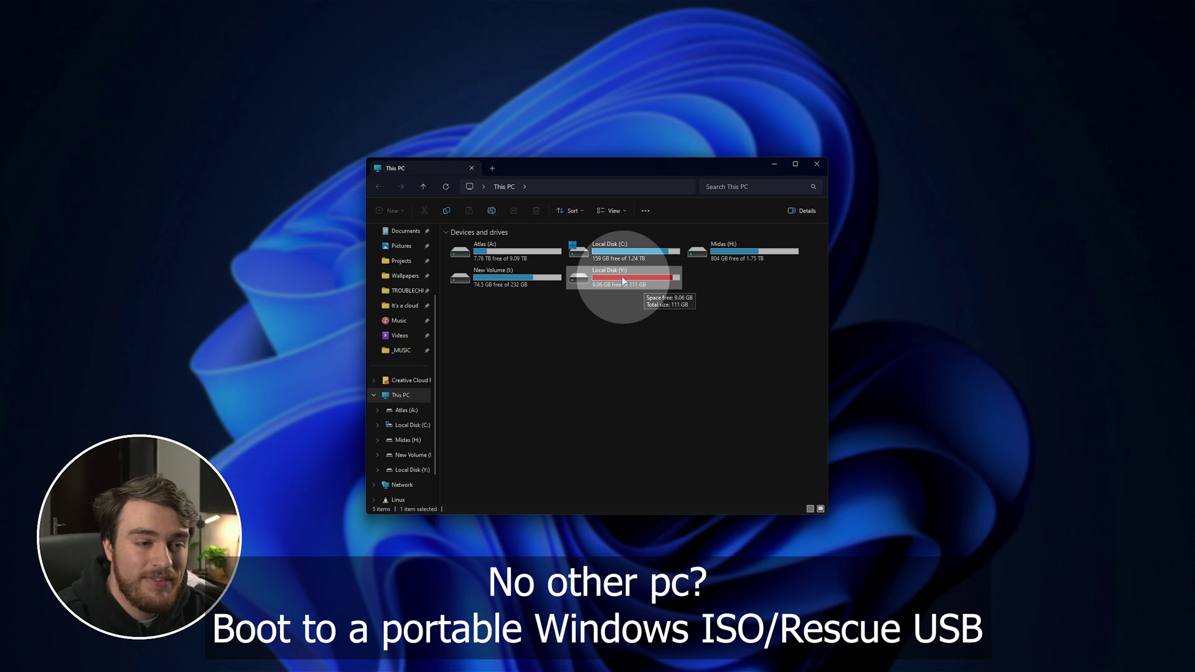
{"action": "double_click", "coordinate": [622, 276]}
{"action": "scroll", "coordinate": [618, 387], "scroll_direction": "down", "scroll_amount": 1}
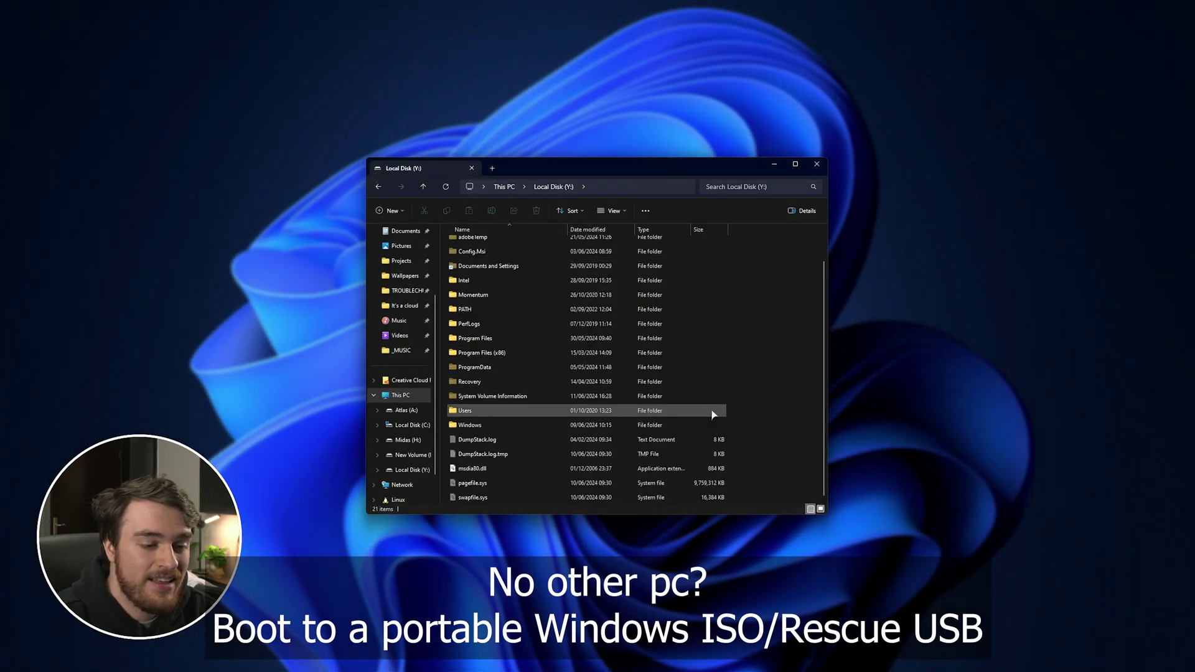
{"action": "scroll", "coordinate": [752, 412], "scroll_direction": "up", "scroll_amount": 1}
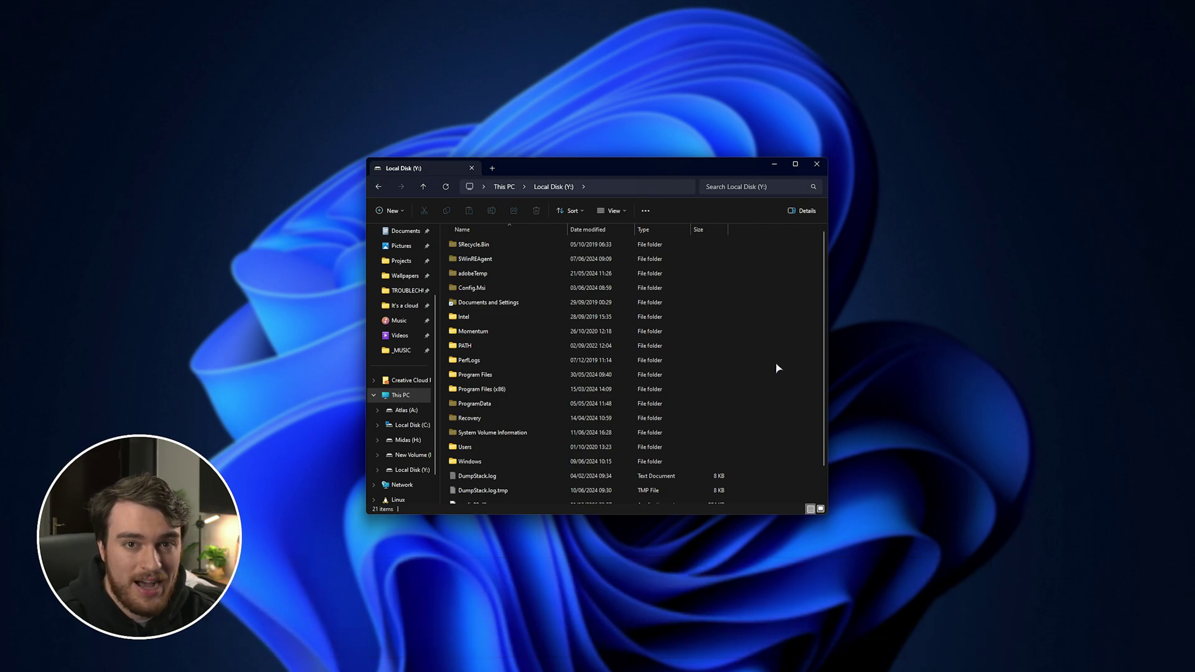
{"action": "key", "text": "alt+Left"}
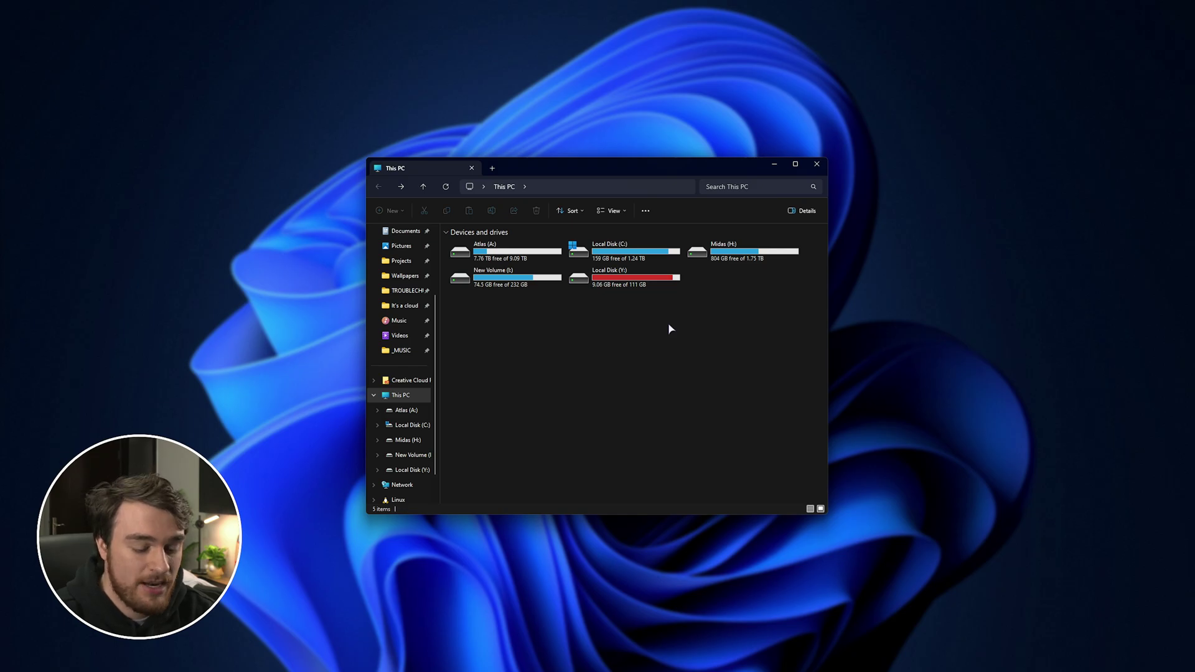
Launch Disk Management, skip disk initialization for now, and enlarge its window to show every disk.
{"action": "key", "text": "super"}
{"action": "type", "text": "disk management"}
{"action": "key", "text": "Return"}
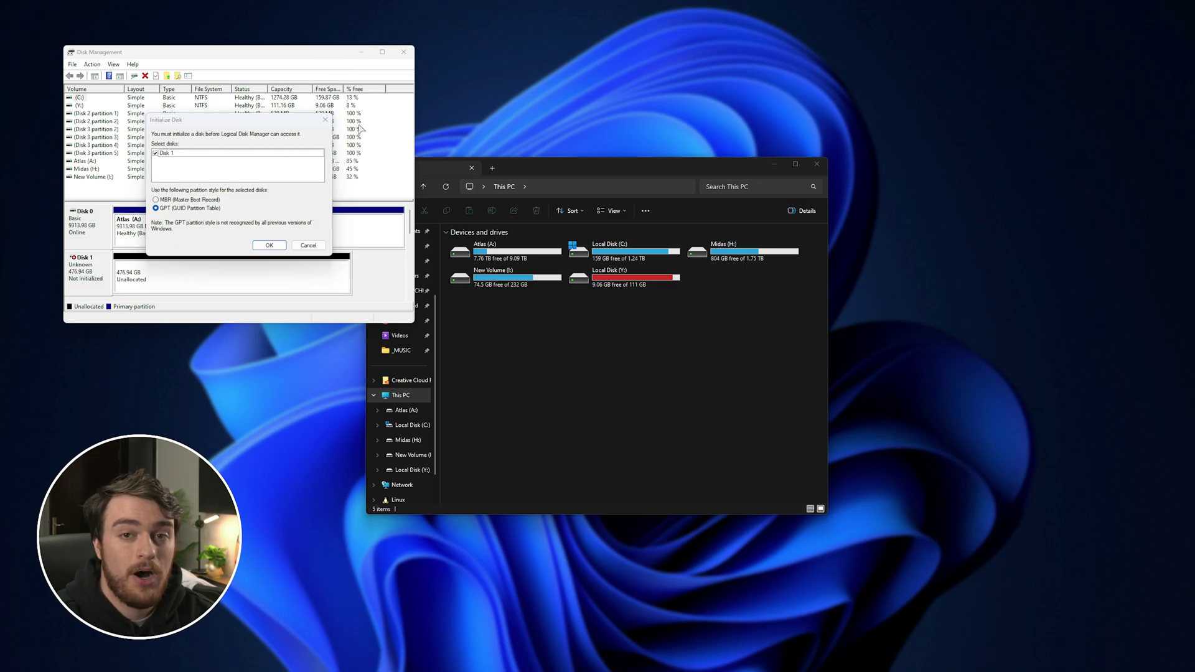
{"action": "left_click", "coordinate": [313, 247]}
{"action": "left_click_drag", "start_coordinate": [324, 59], "coordinate": [585, 132]}
{"action": "left_click_drag", "start_coordinate": [677, 395], "coordinate": [910, 501]}
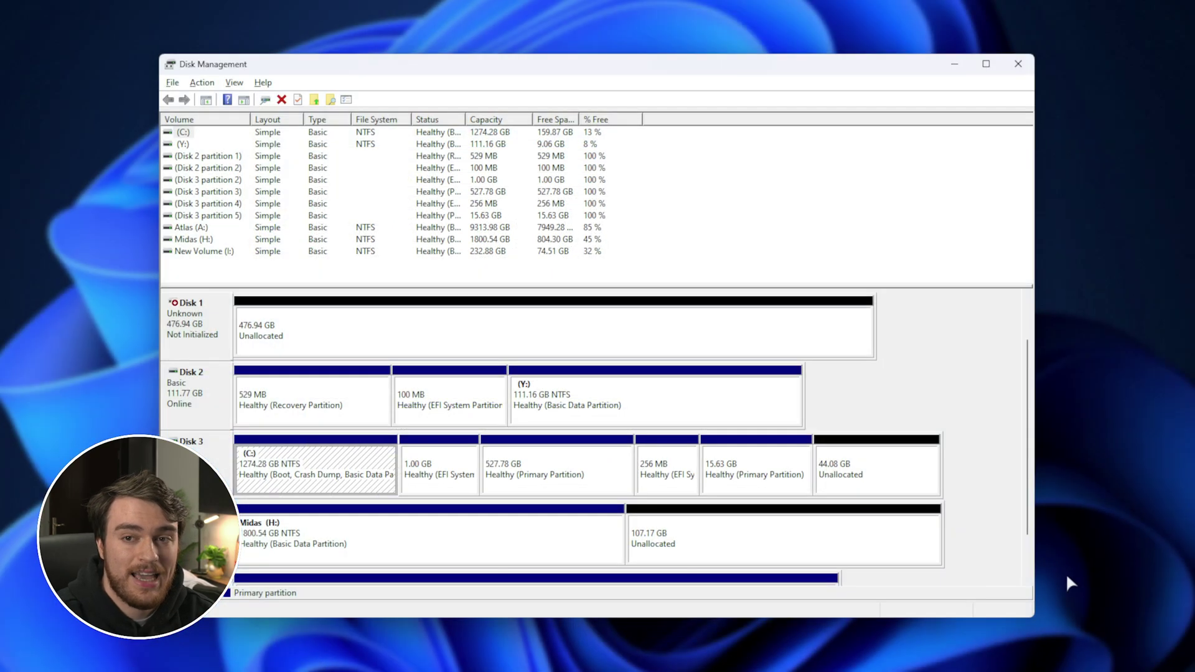
{"action": "left_click_drag", "start_coordinate": [588, 73], "coordinate": [639, 76]}
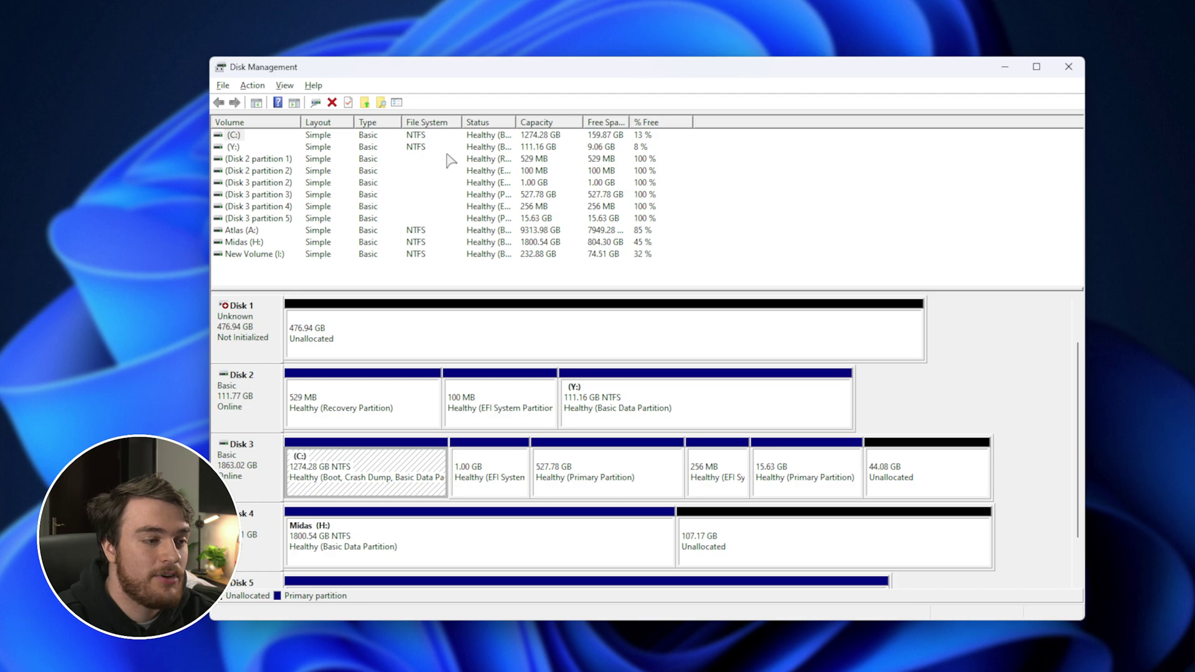
Review the volumes from C: to Midas (H:) and the new Disk 1's unallocated space.
{"action": "left_click", "coordinate": [239, 135]}
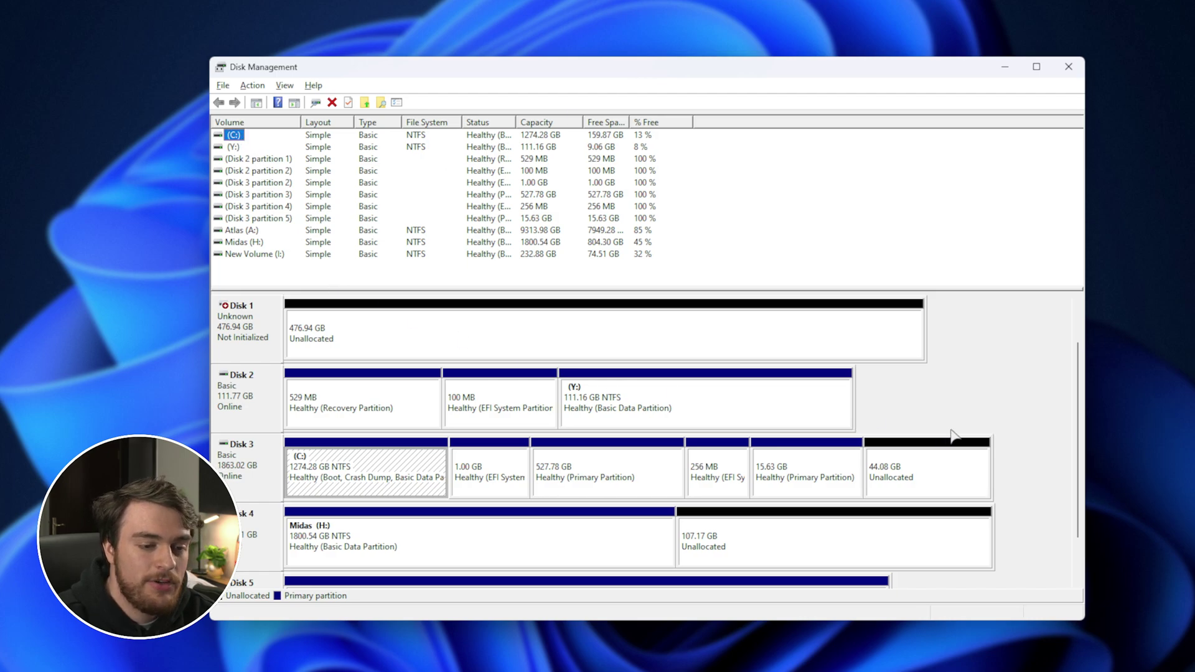
{"action": "scroll", "coordinate": [1087, 435], "scroll_direction": "down", "scroll_amount": 1}
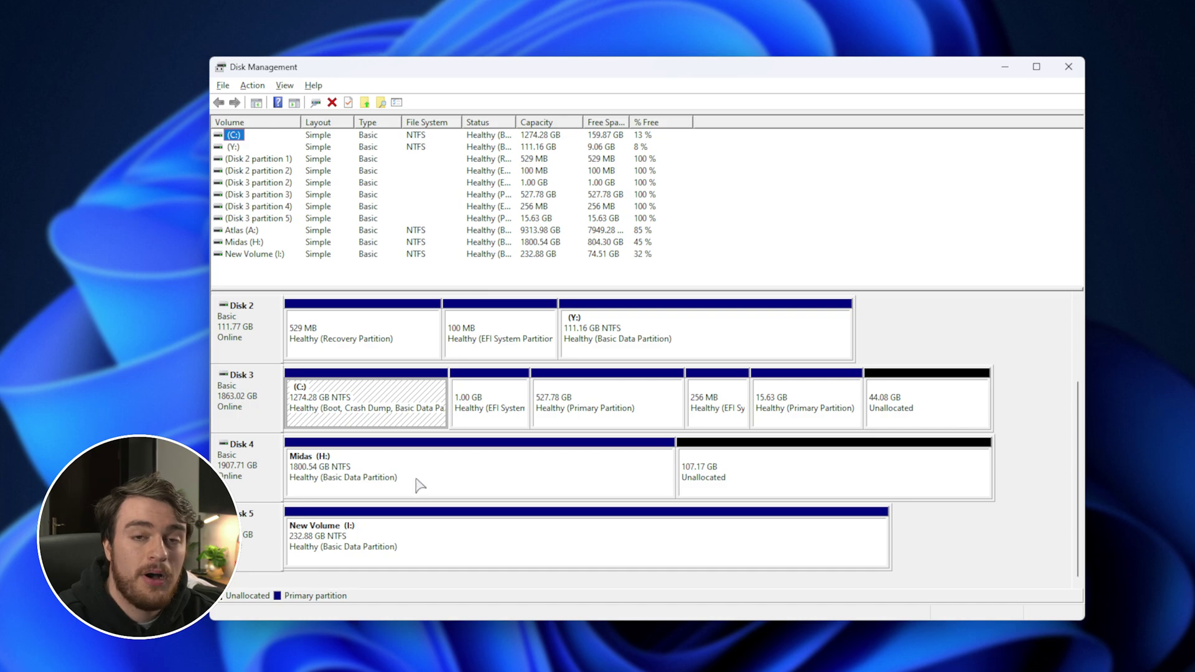
{"action": "left_click", "coordinate": [372, 457]}
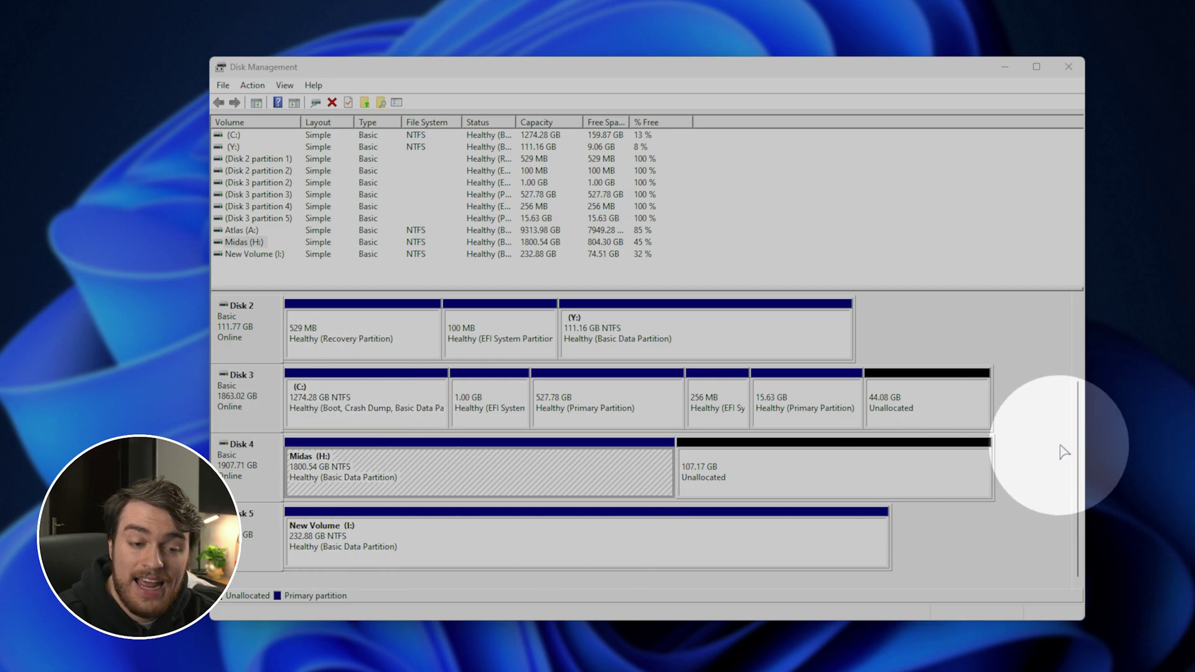
{"action": "left_click_drag", "start_coordinate": [1079, 480], "coordinate": [1081, 370]}
{"action": "left_click", "coordinate": [833, 407]}
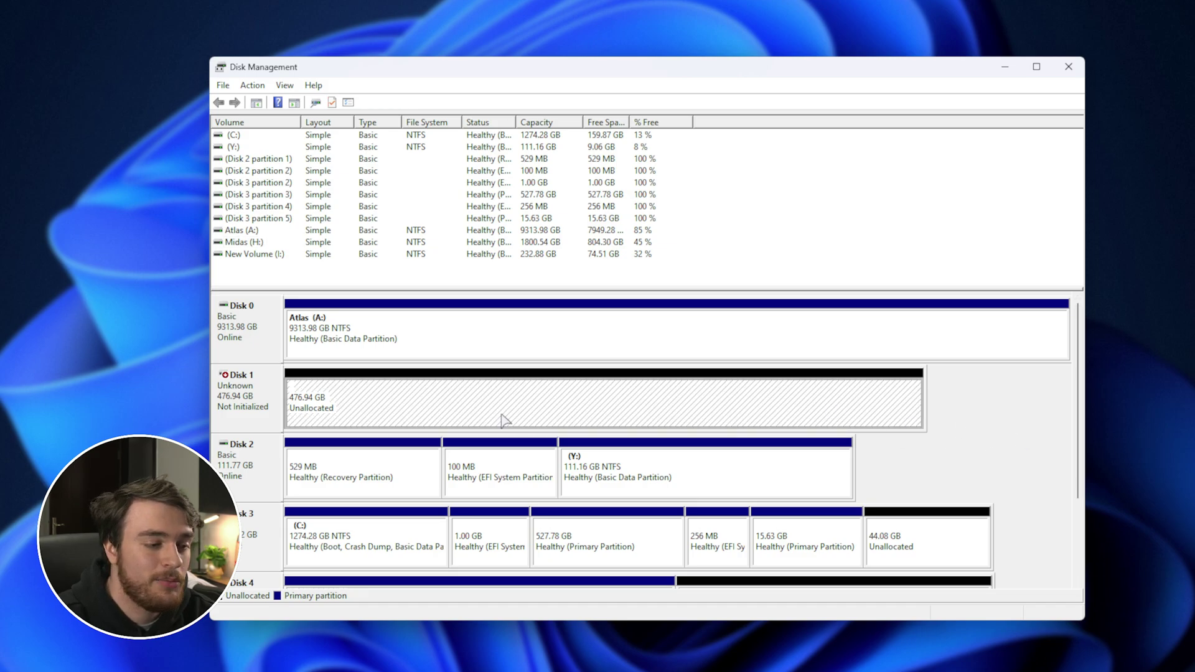
{"action": "left_click", "coordinate": [91, 424]}
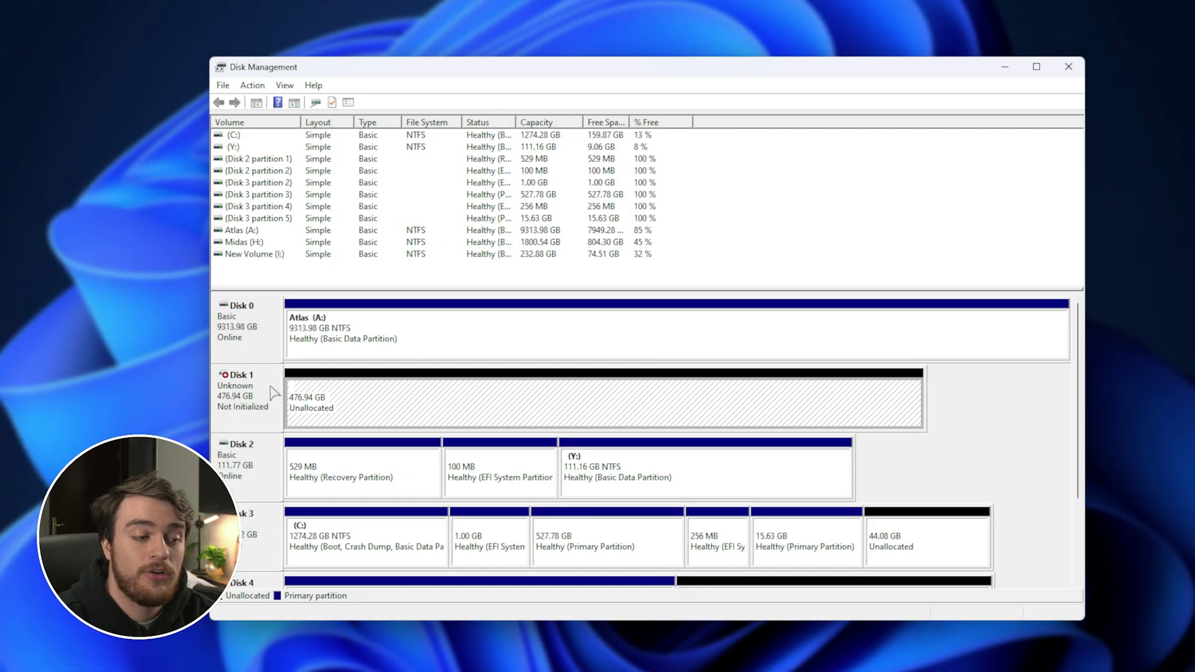
Initialize Disk 1 as GPT, leaving its 476.92 GB unallocated with no volume created.
{"action": "left_click", "coordinate": [274, 393]}
{"action": "right_click", "coordinate": [274, 392]}
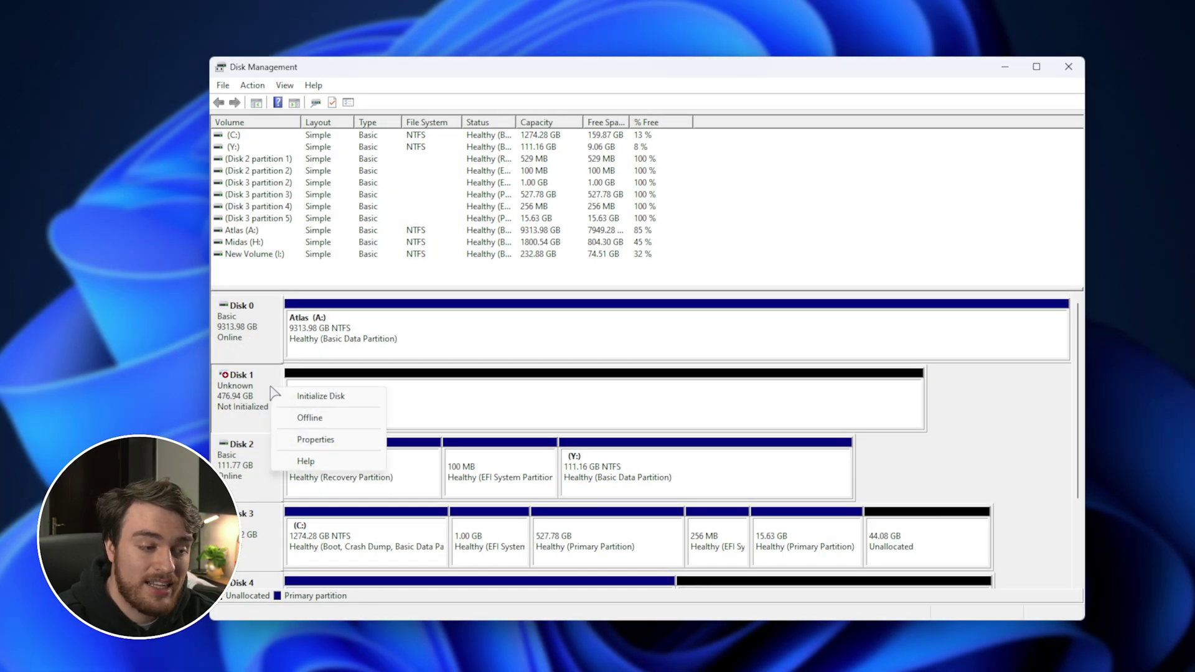
{"action": "left_click", "coordinate": [324, 399]}
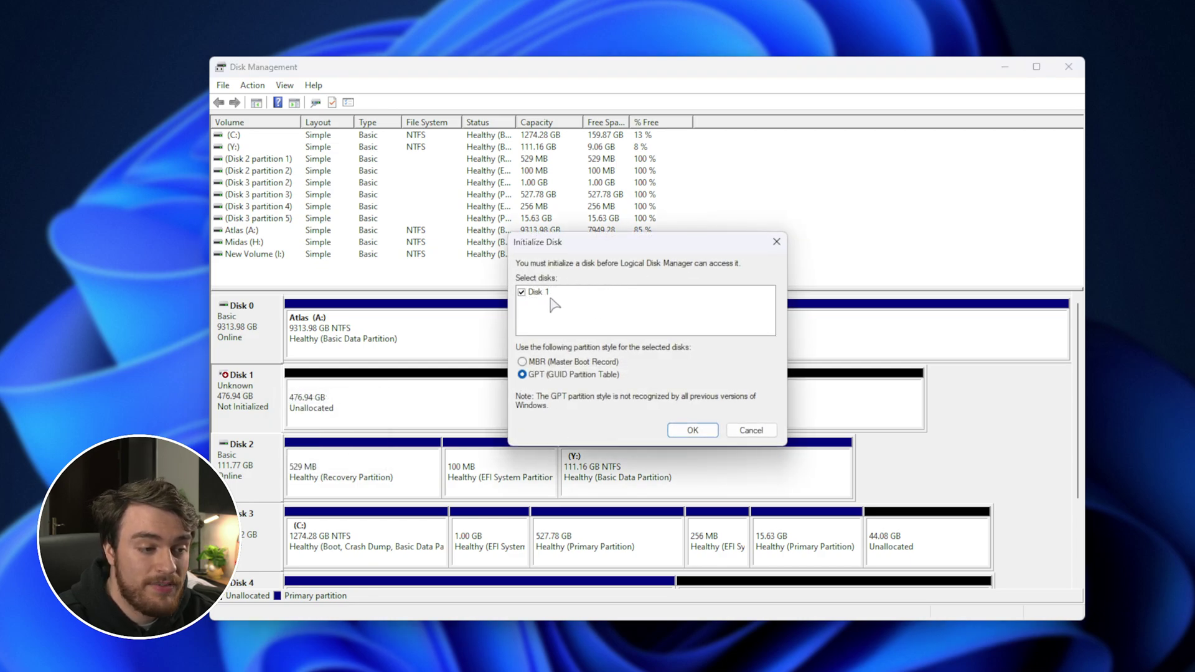
{"action": "left_click", "coordinate": [691, 430]}
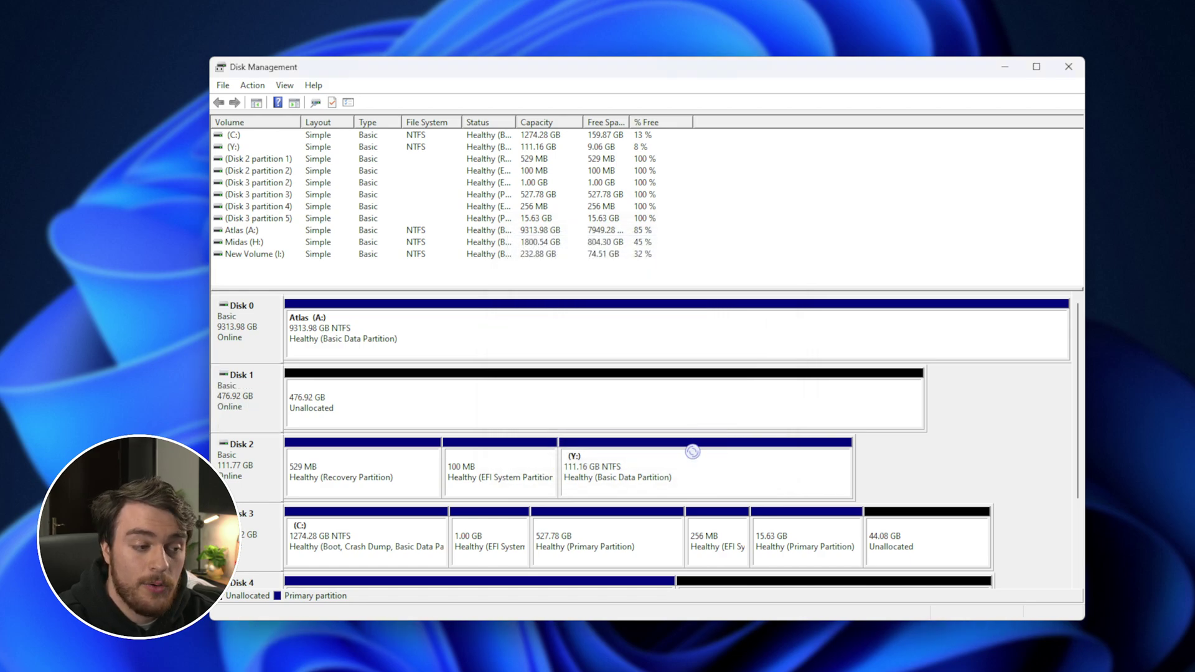
{"action": "right_click", "coordinate": [539, 386]}
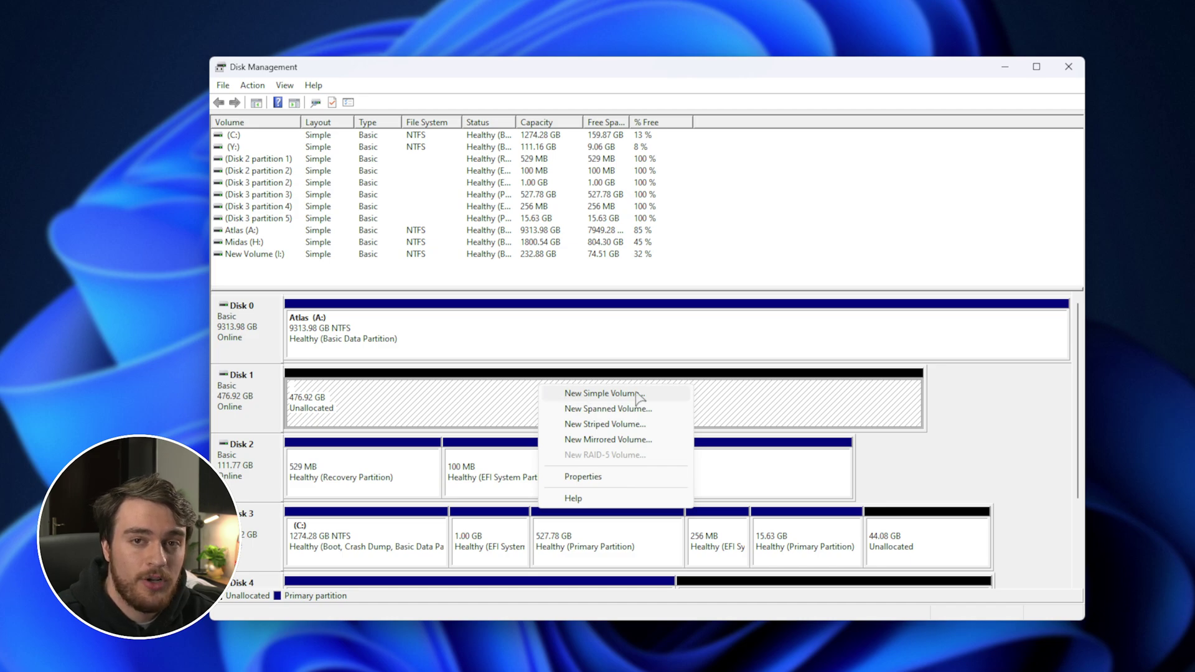
{"action": "left_click", "coordinate": [984, 409]}
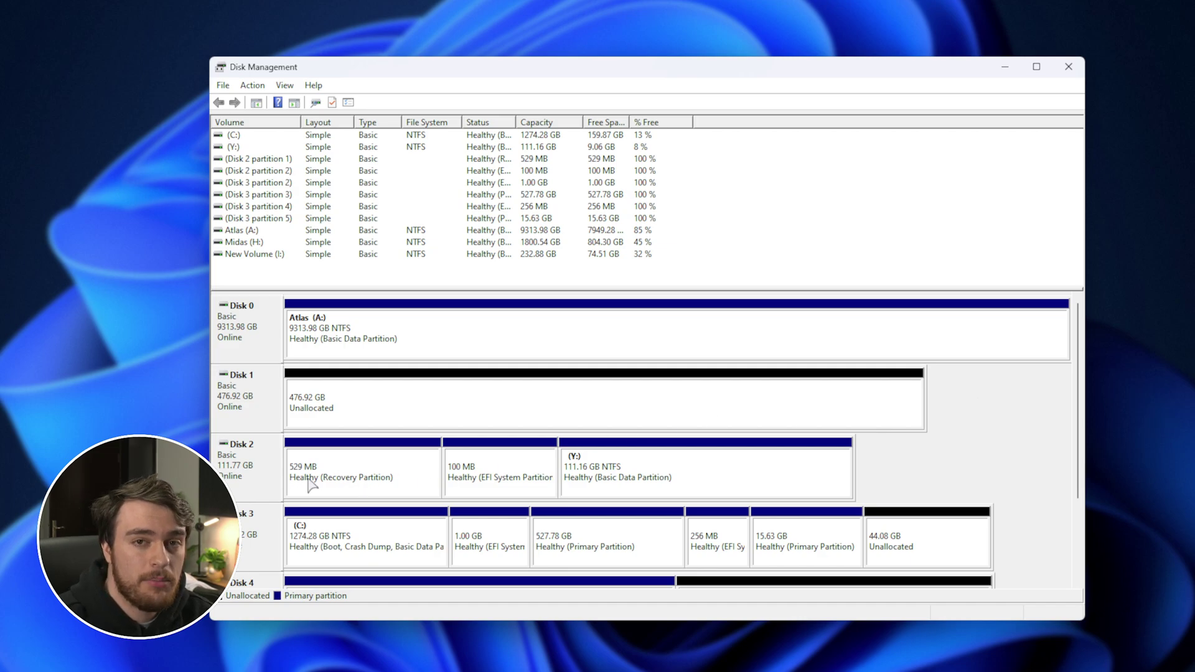
Open a second File Explorer window alongside Disk Management.
{"action": "left_click", "coordinate": [665, 459]}
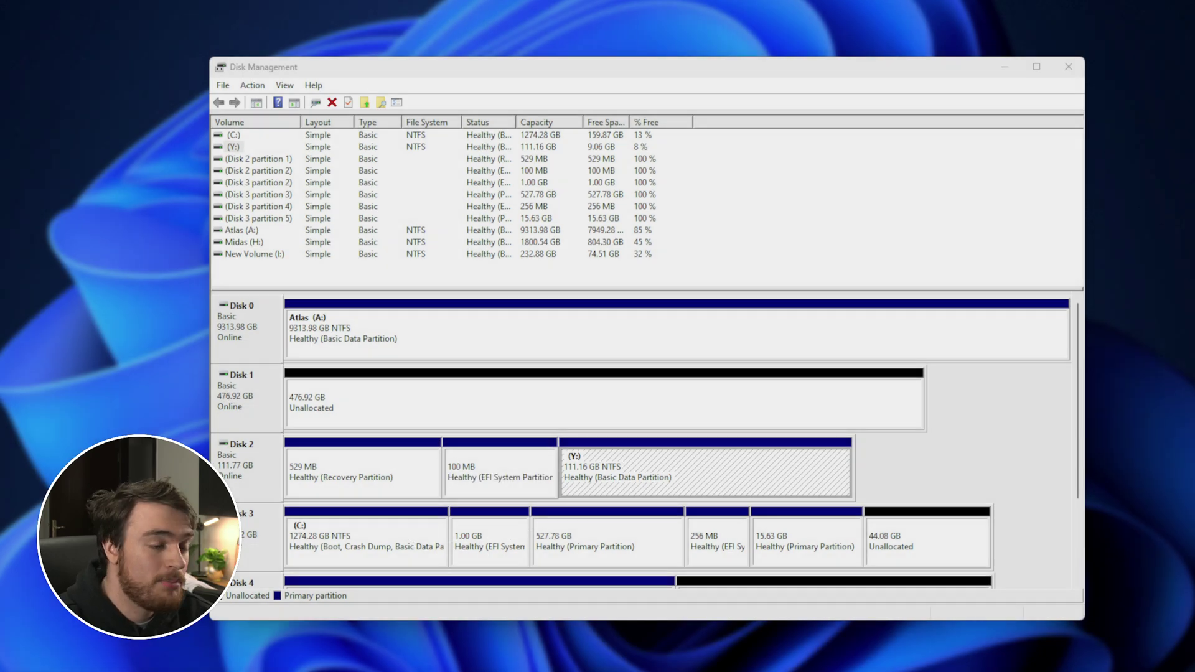
{"action": "key", "text": "super+e"}
{"action": "left_click_drag", "start_coordinate": [539, 138], "coordinate": [723, 105]}
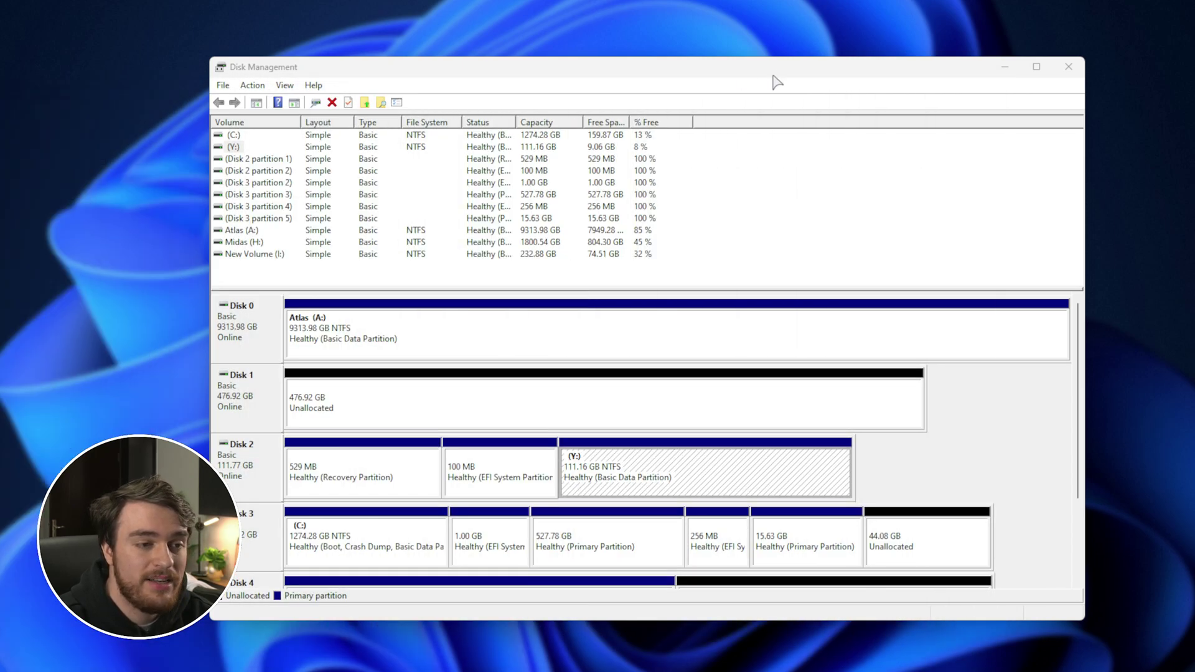
{"action": "left_click", "coordinate": [1038, 436]}
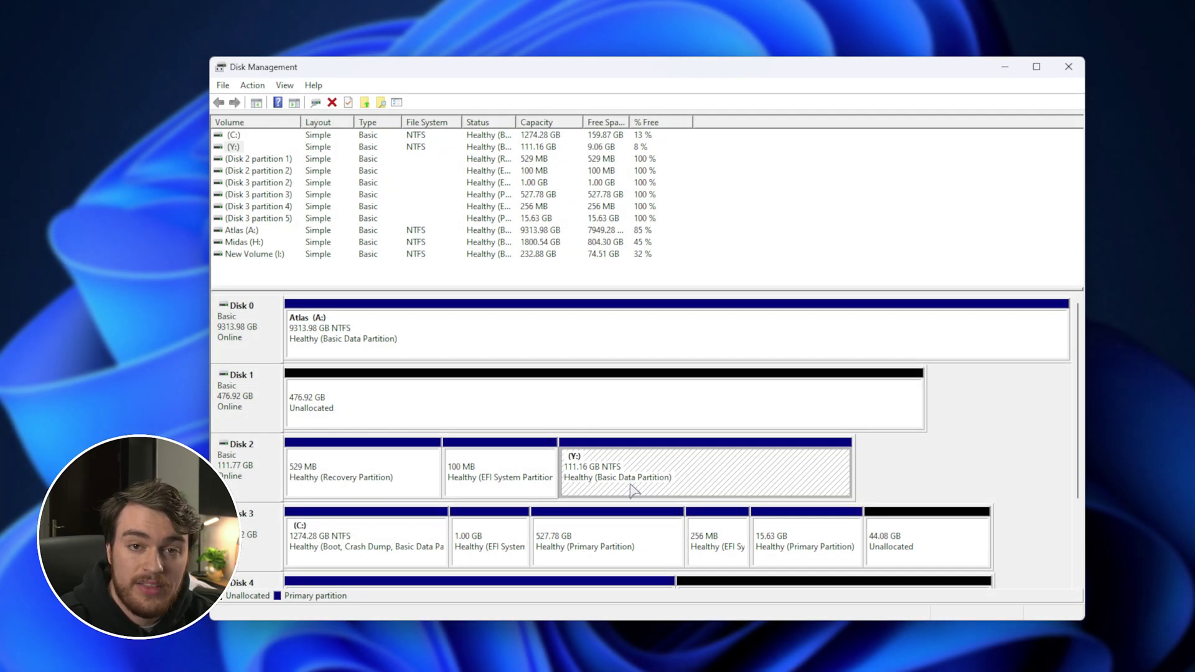
Check the Y: partition's drive-letter options but keep it as Y, cancelling both dialogs.
{"action": "right_click", "coordinate": [717, 456]}
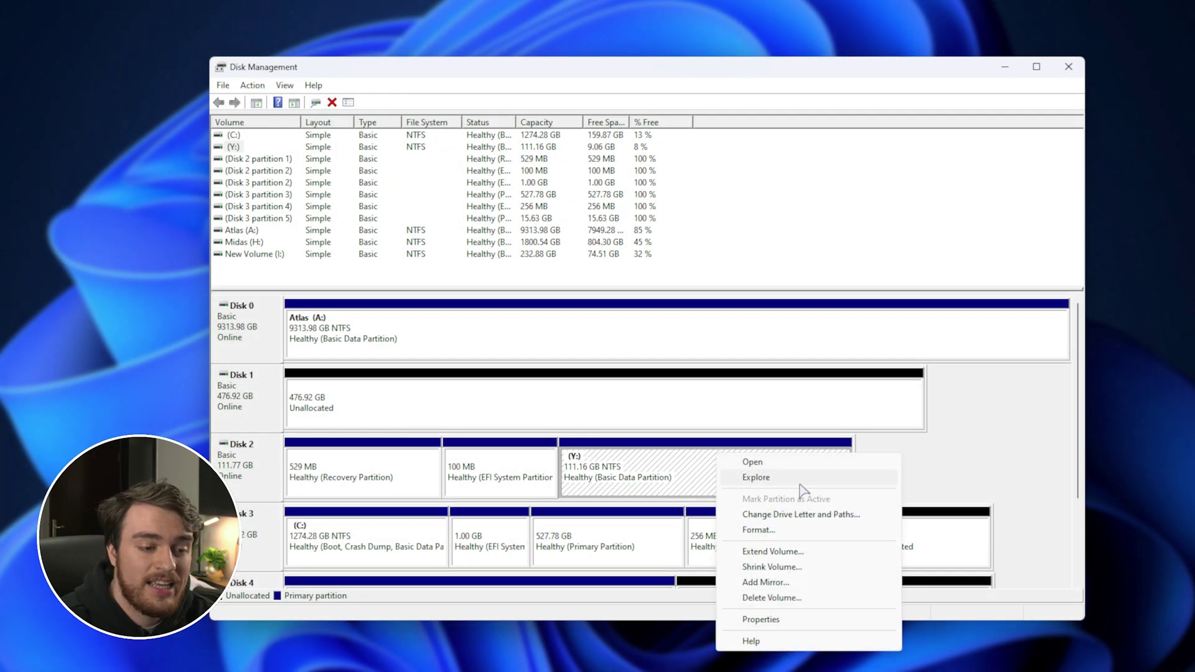
{"action": "left_click", "coordinate": [788, 516]}
{"action": "left_click", "coordinate": [599, 384]}
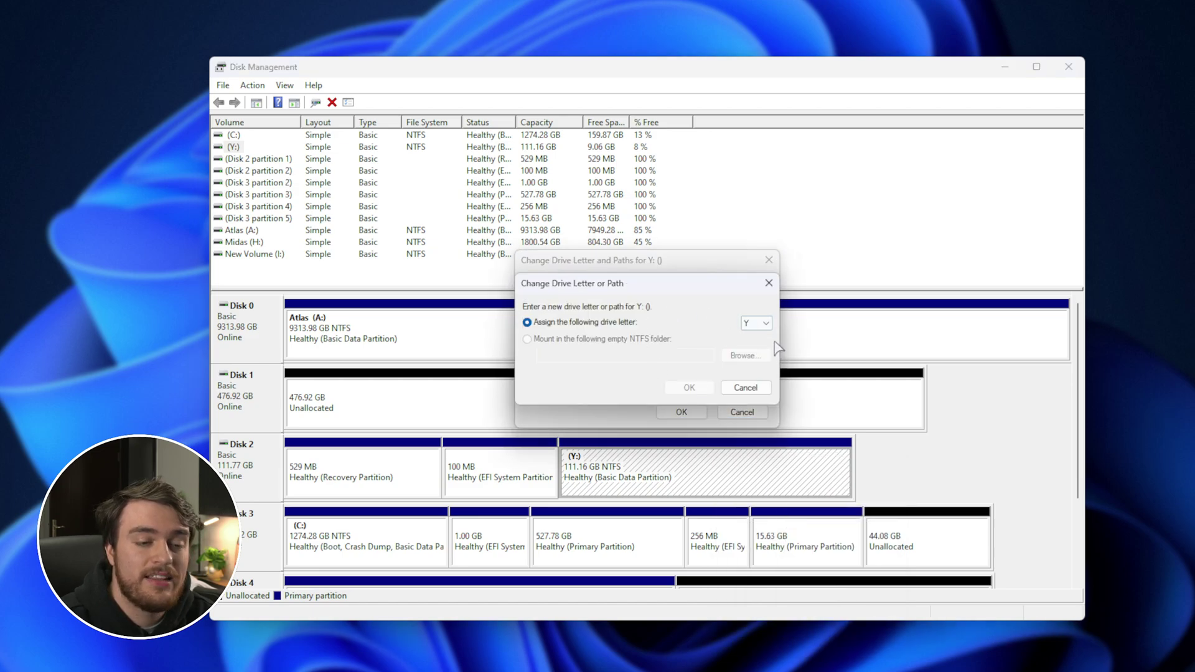
{"action": "left_click", "coordinate": [765, 323]}
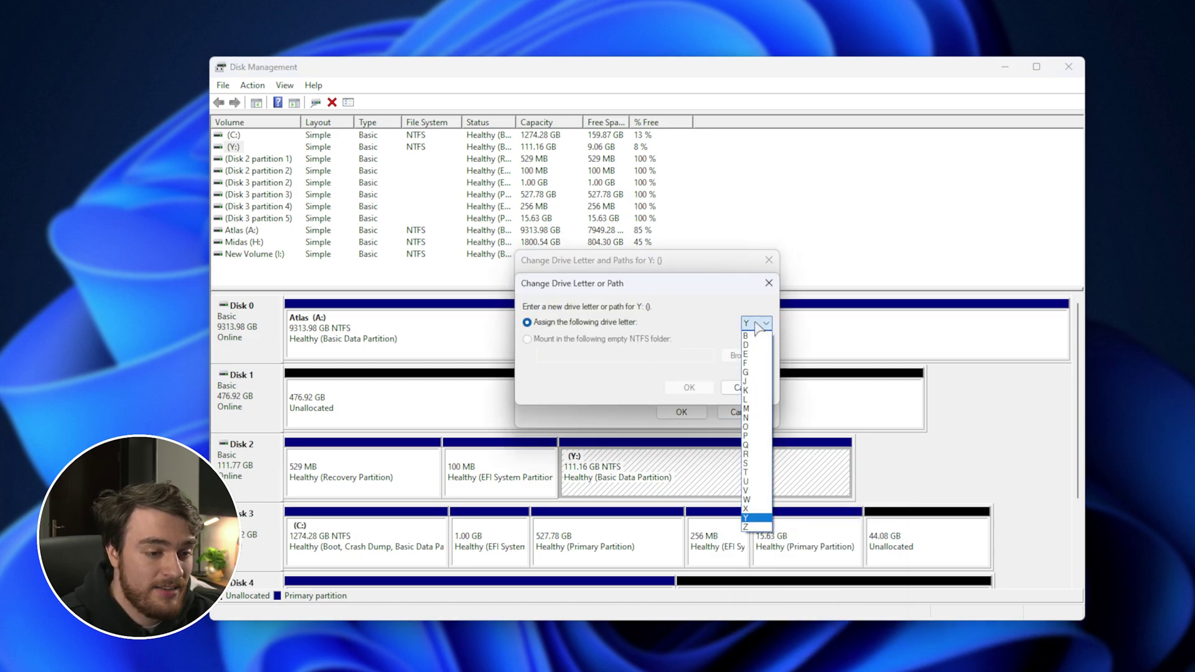
{"action": "left_click", "coordinate": [763, 519]}
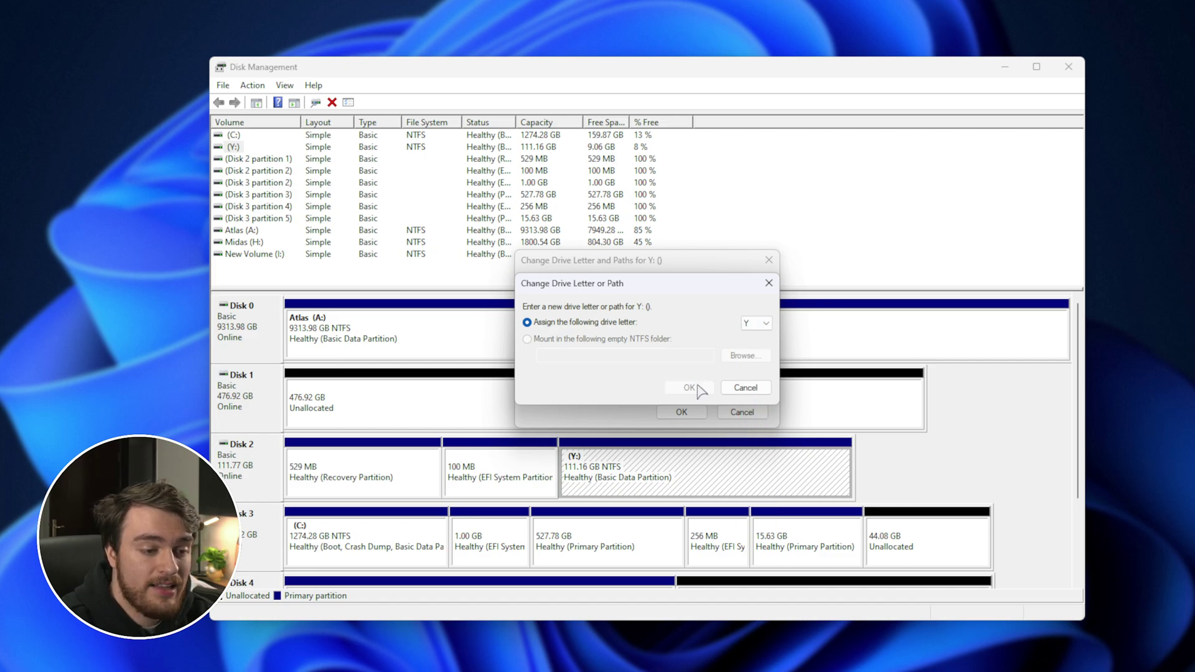
{"action": "left_click", "coordinate": [746, 387]}
{"action": "left_click", "coordinate": [742, 411]}
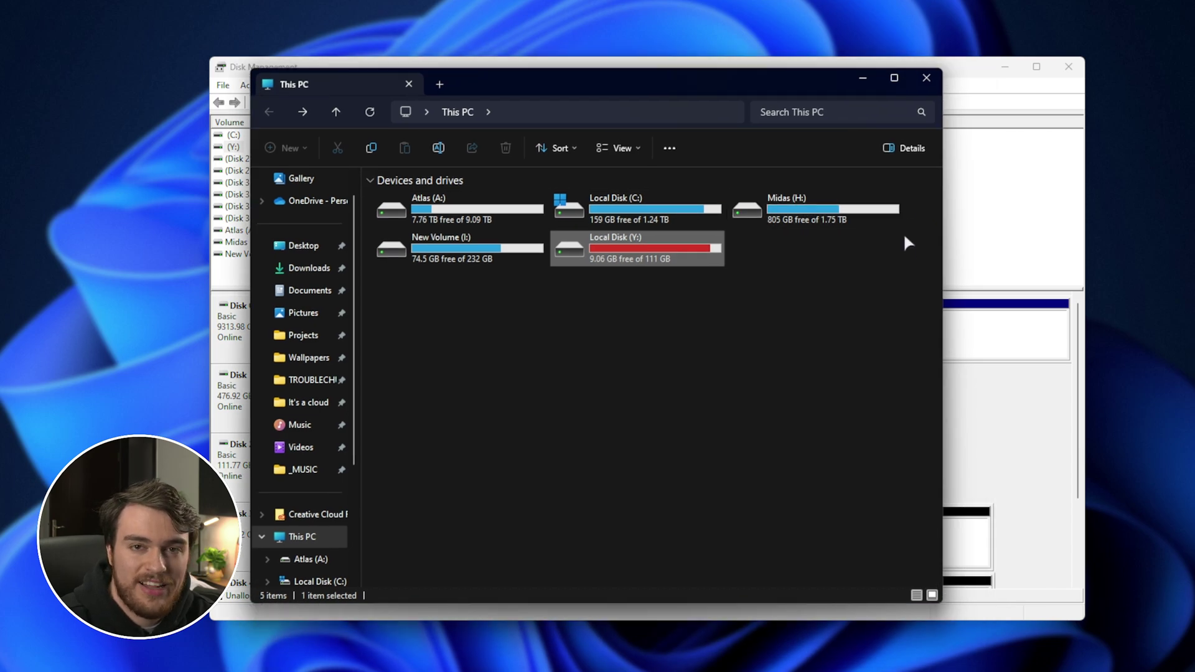
Arrange File Explorer over Disk Management with the Y: partition on Disk 2 selected.
{"action": "left_click_drag", "start_coordinate": [719, 84], "coordinate": [977, 52]}
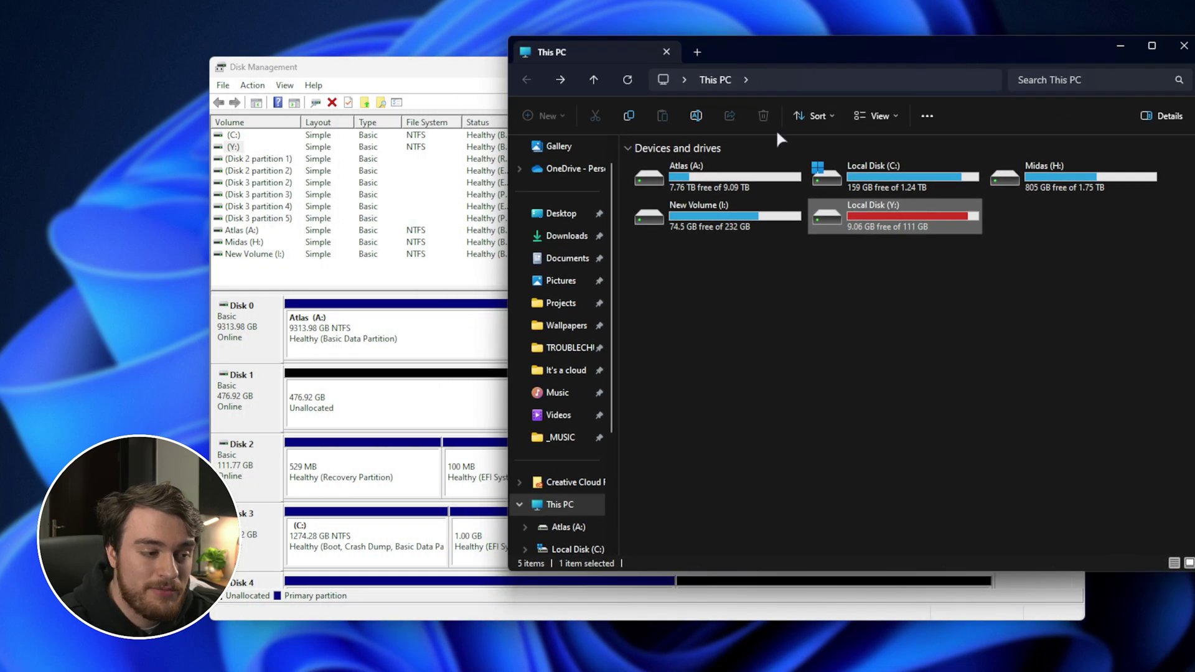
{"action": "left_click", "coordinate": [255, 400]}
{"action": "left_click", "coordinate": [705, 461]}
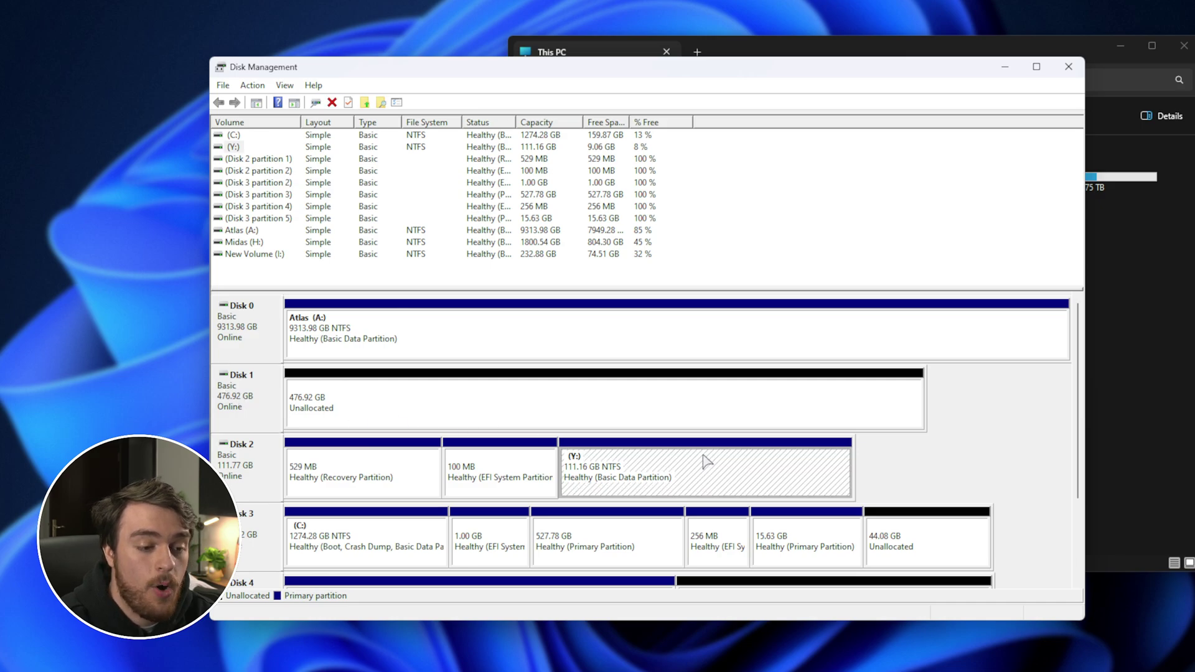
{"action": "left_click", "coordinate": [1114, 252]}
{"action": "left_click_drag", "start_coordinate": [1009, 49], "coordinate": [754, 83]}
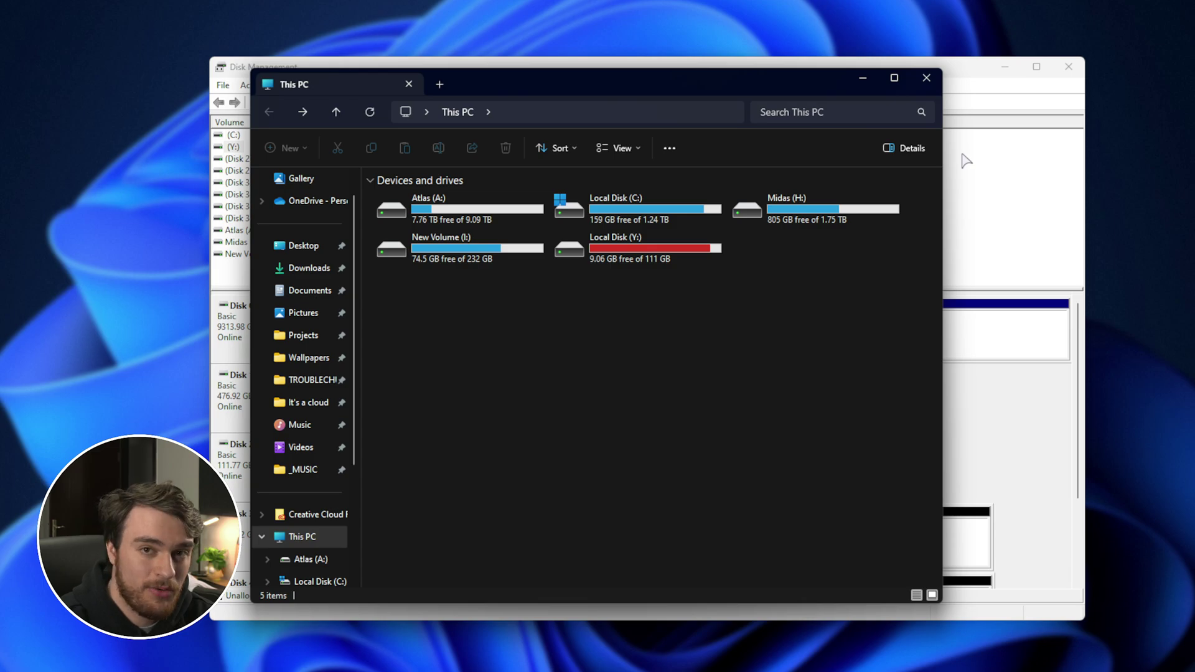
Open Local Disk (Y:) and select its Windows system folders to review them.
{"action": "double_click", "coordinate": [704, 246]}
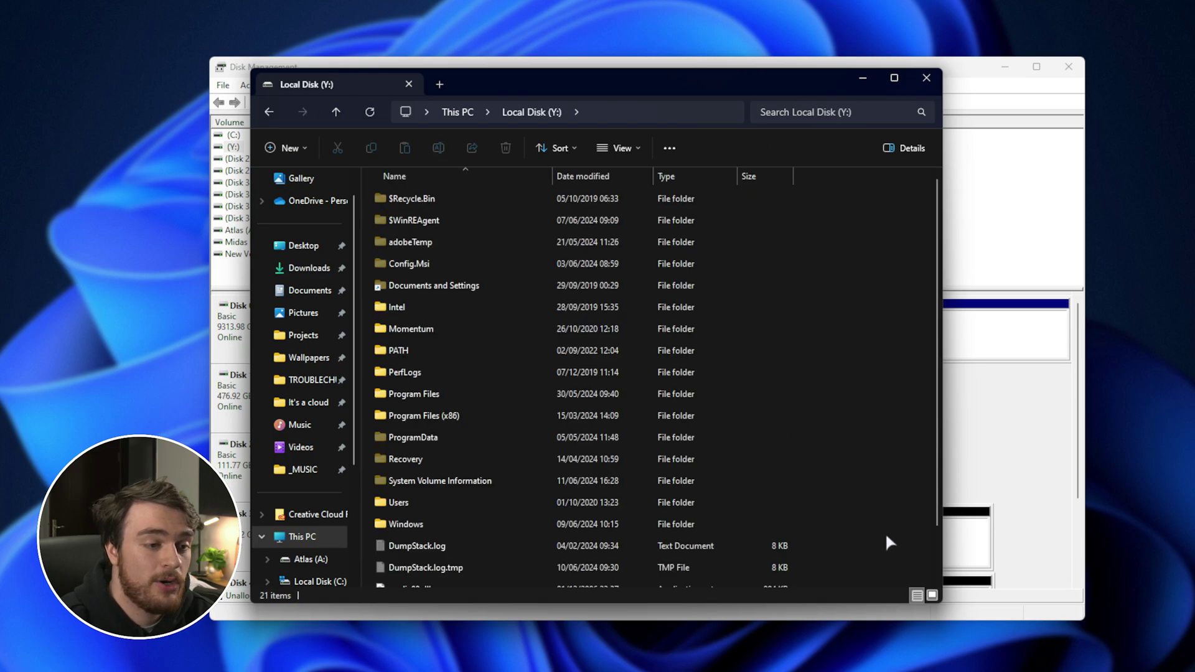
{"action": "left_click_drag", "start_coordinate": [861, 513], "coordinate": [649, 198]}
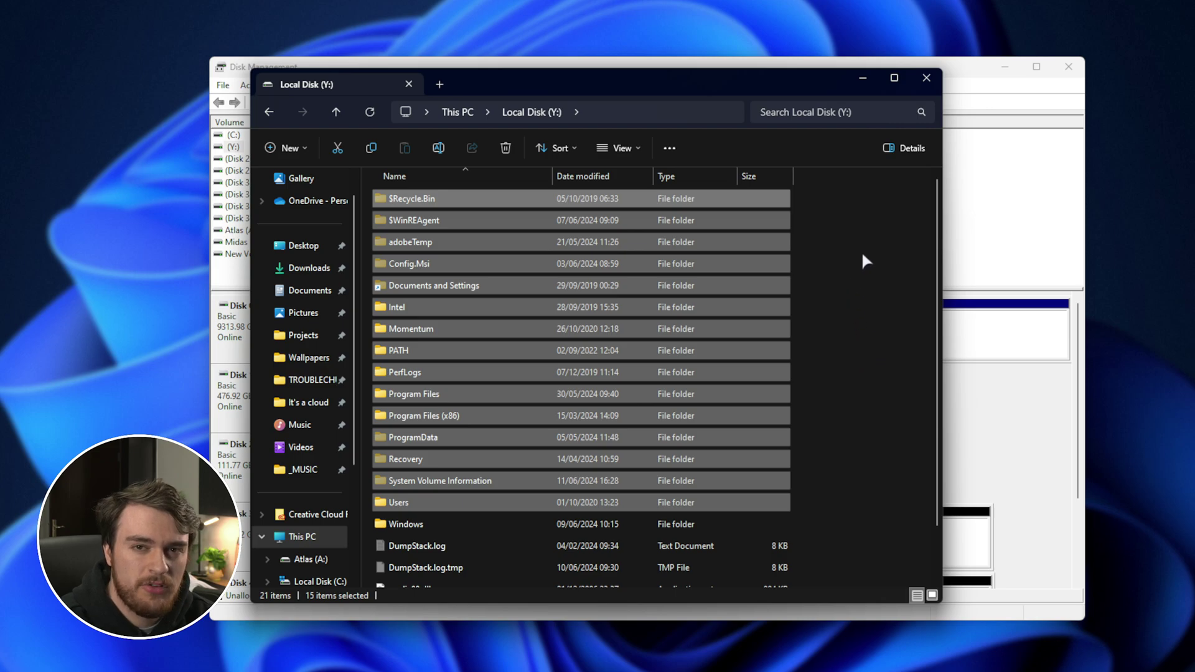
{"action": "left_click", "coordinate": [883, 302]}
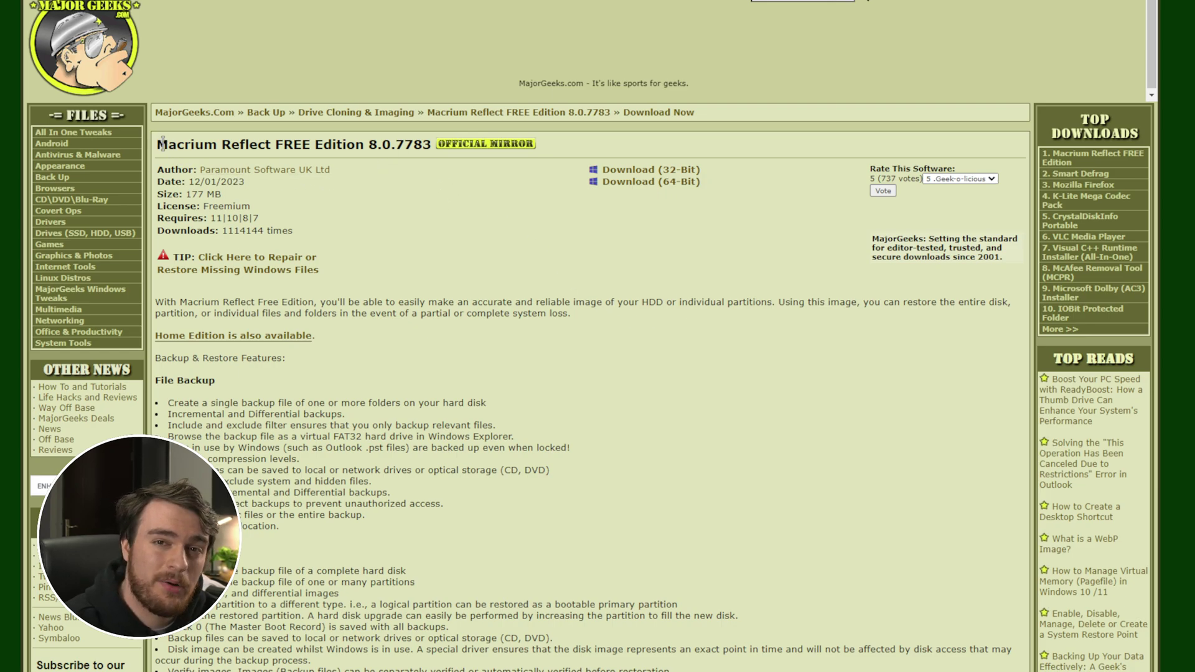
Save the 64-bit Macrium Reflect FREE 8.0.7783 installer as reflect_setup_free_x64.exe from MajorGeeks.
{"action": "left_click_drag", "start_coordinate": [162, 144], "coordinate": [274, 144]}
{"action": "left_click", "coordinate": [324, 145]}
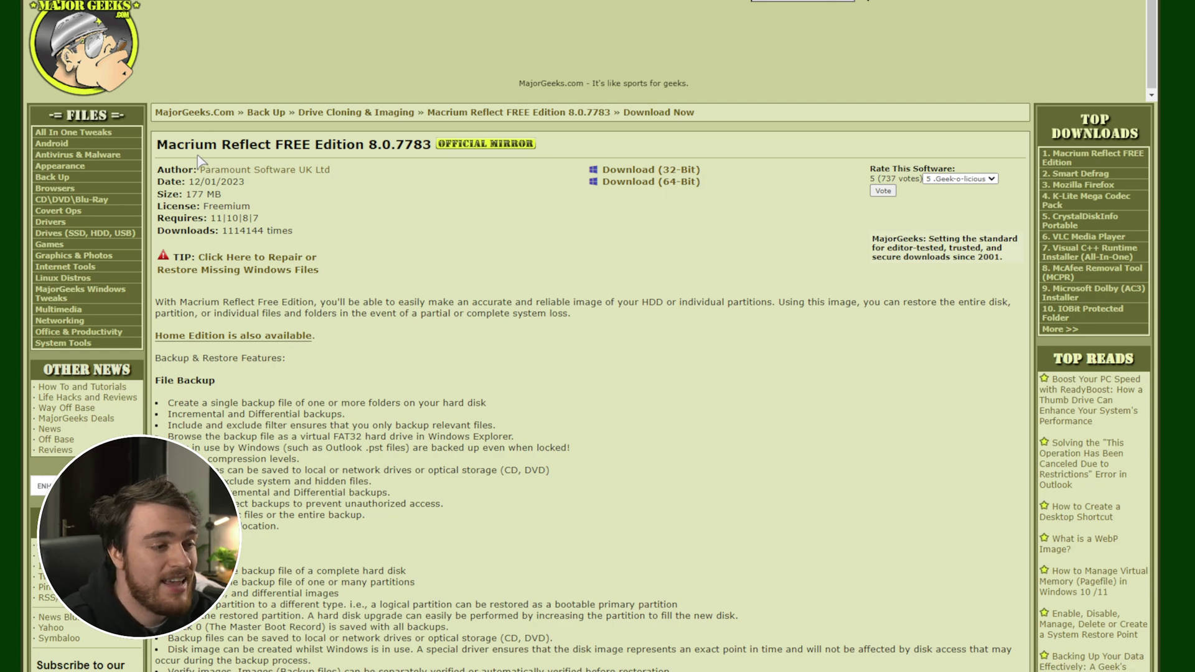
{"action": "left_click_drag", "start_coordinate": [157, 144], "coordinate": [311, 145]}
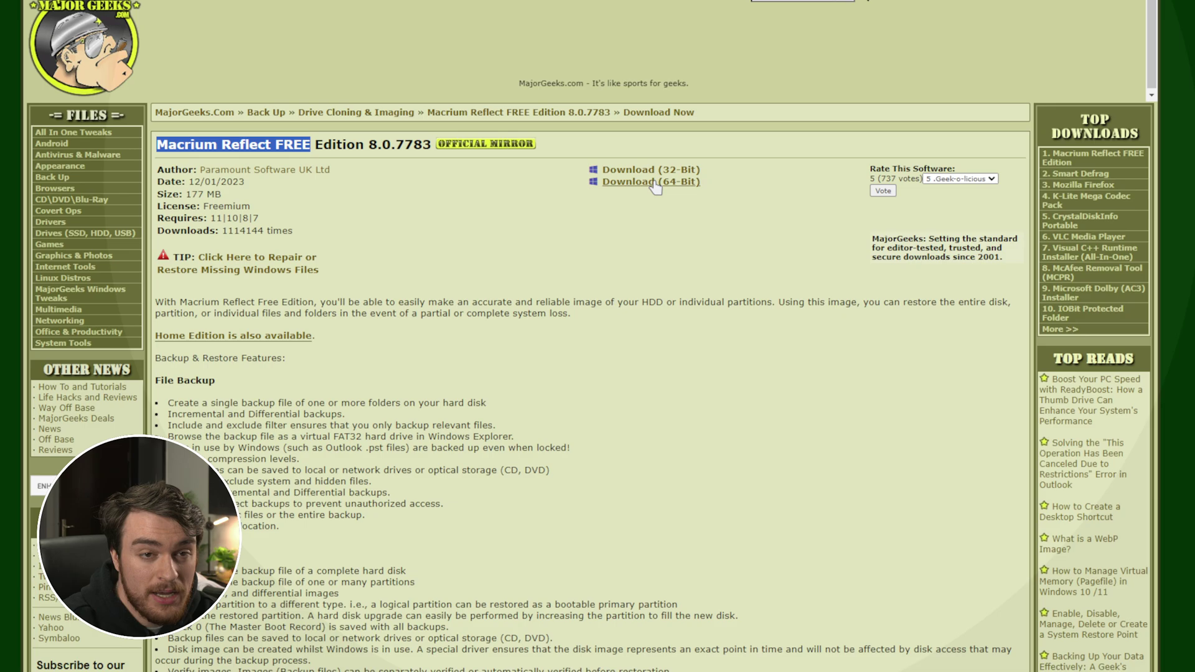
{"action": "left_click", "coordinate": [649, 184]}
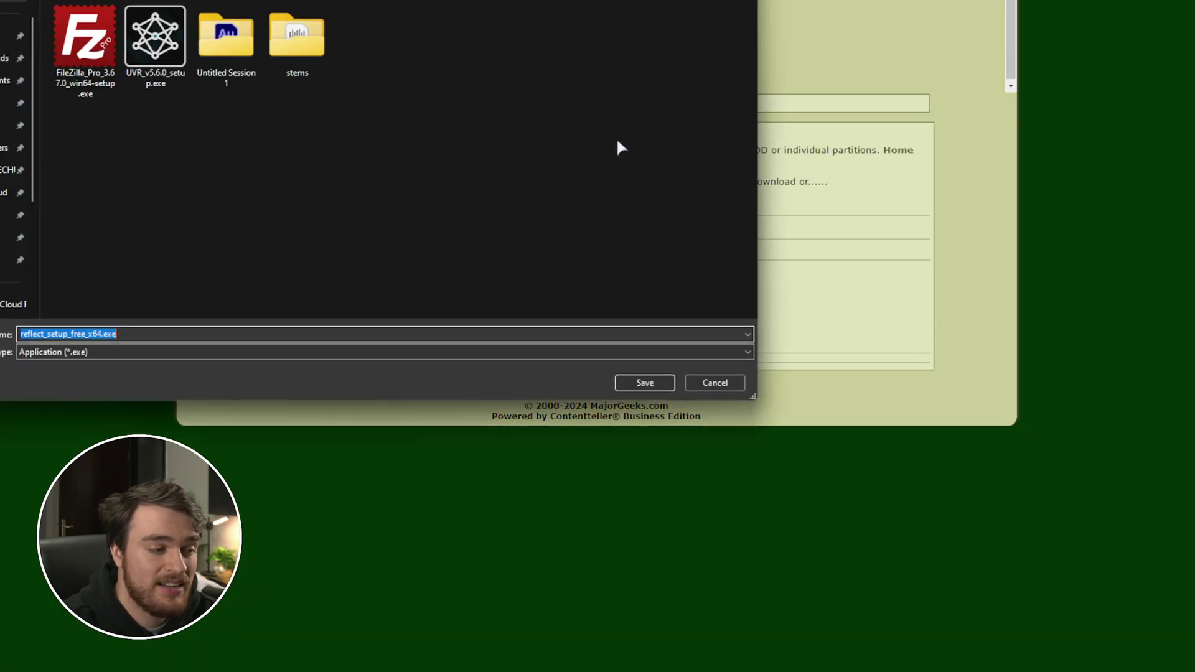
{"action": "key", "text": "Return"}
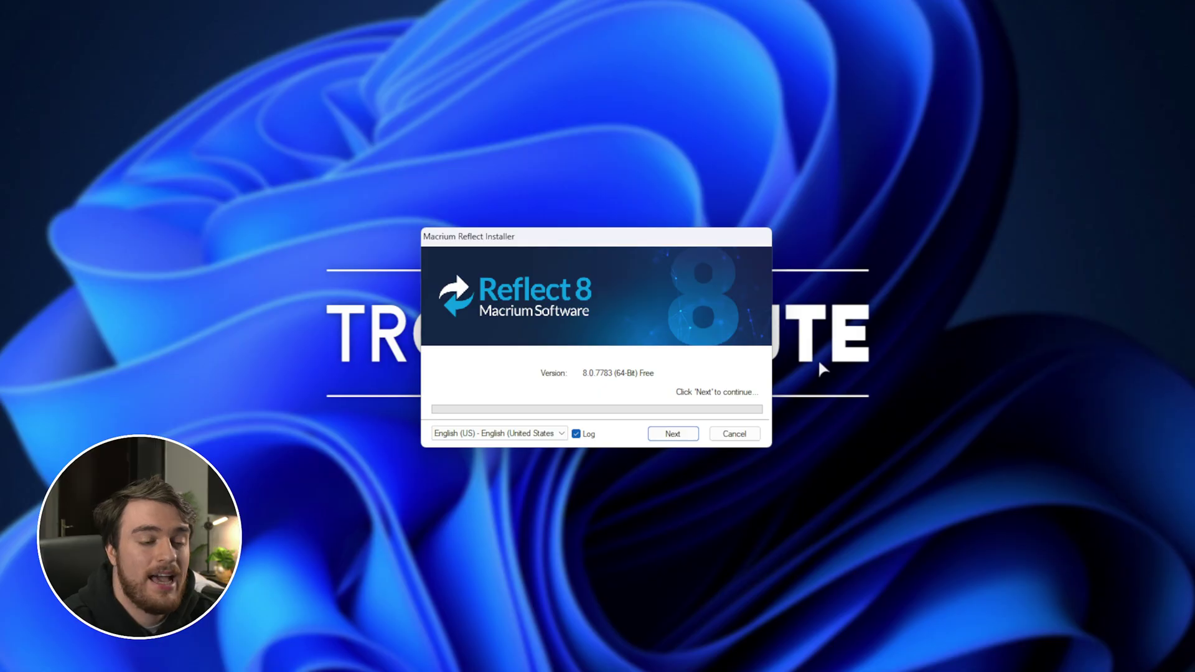
Accept the license agreement and confirm personal, non-commercial use only.
{"action": "left_click", "coordinate": [680, 434]}
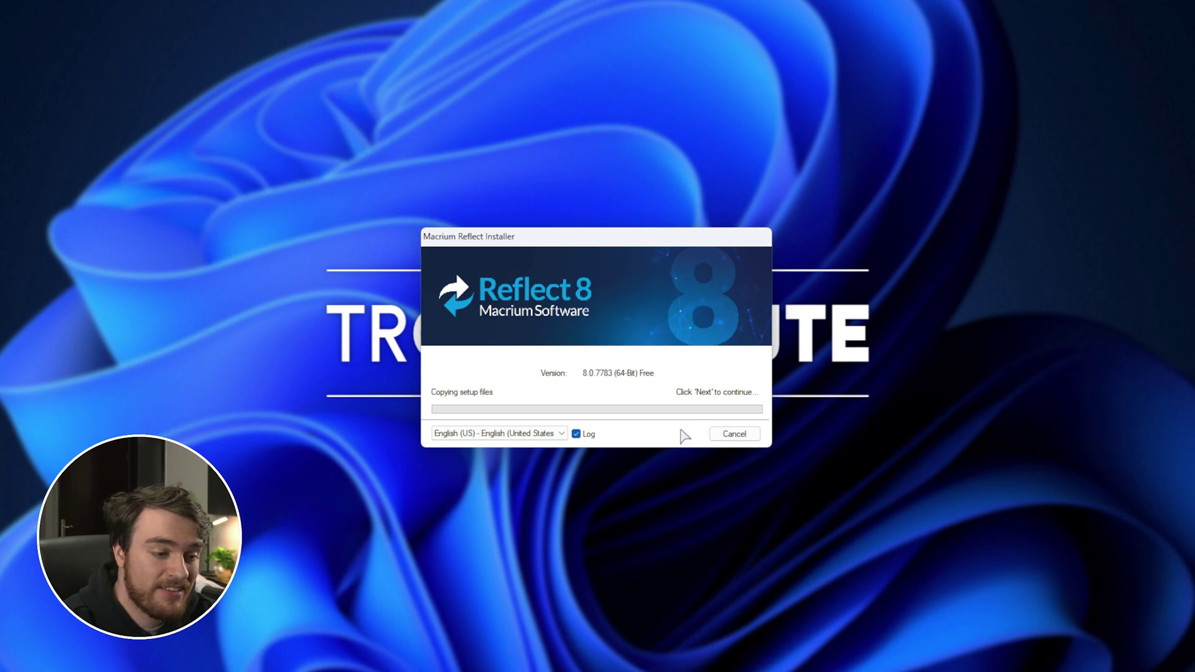
{"action": "left_click", "coordinate": [528, 399]}
{"action": "left_click", "coordinate": [670, 452]}
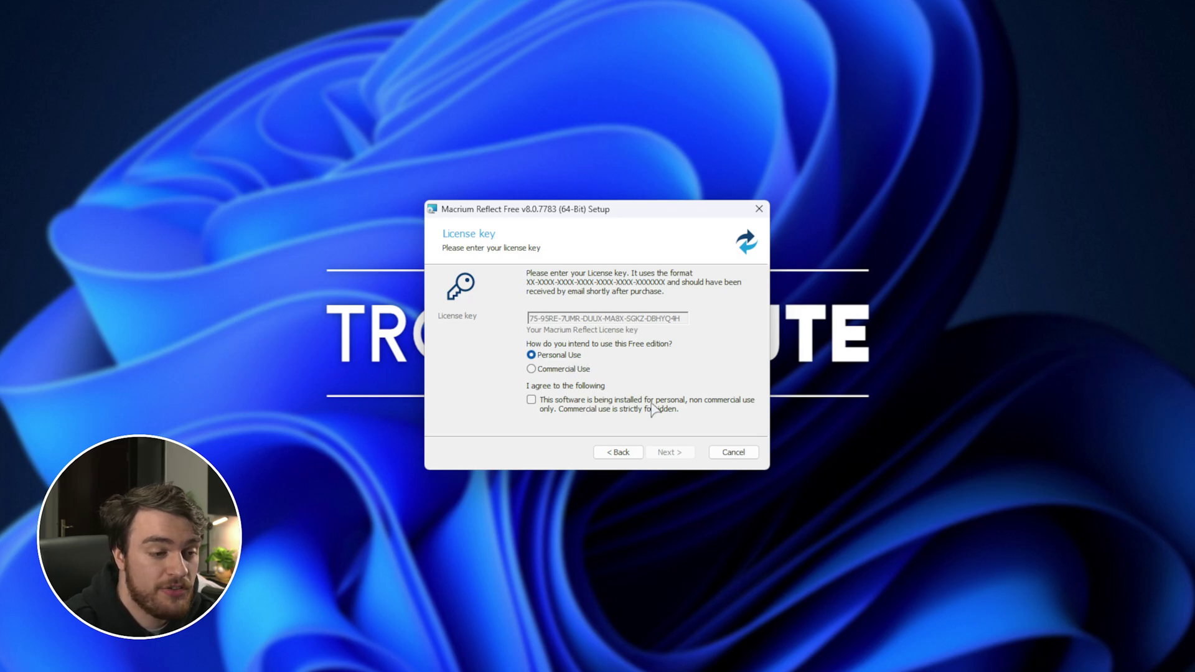
{"action": "left_click", "coordinate": [530, 400]}
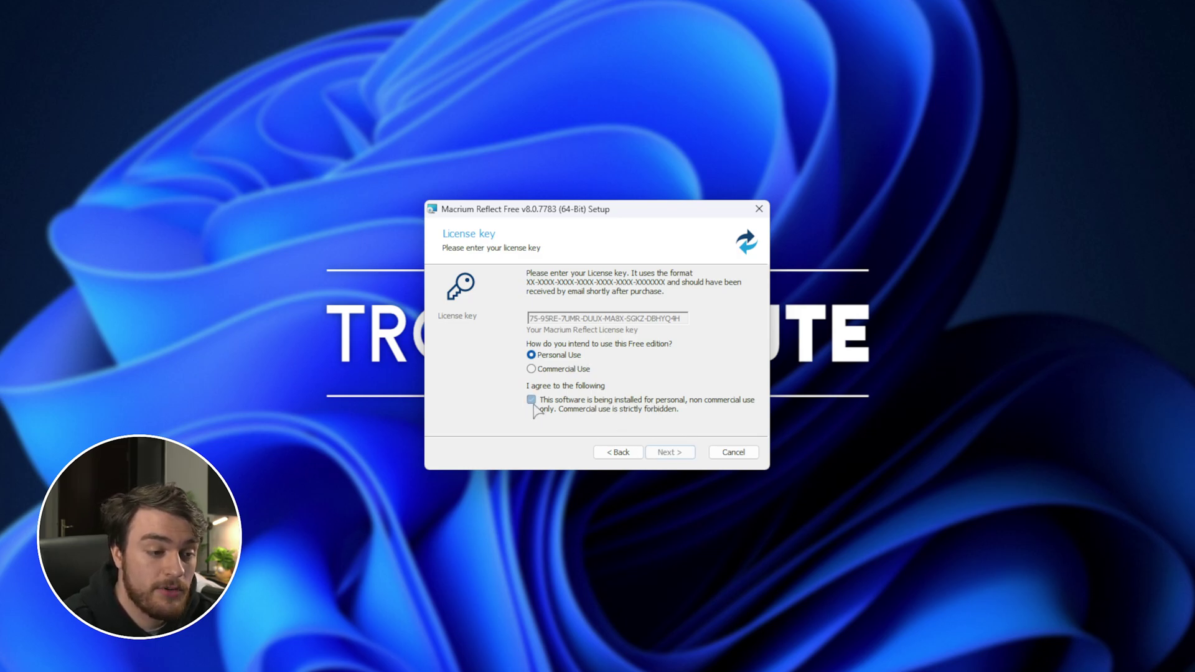
{"action": "left_click", "coordinate": [666, 454]}
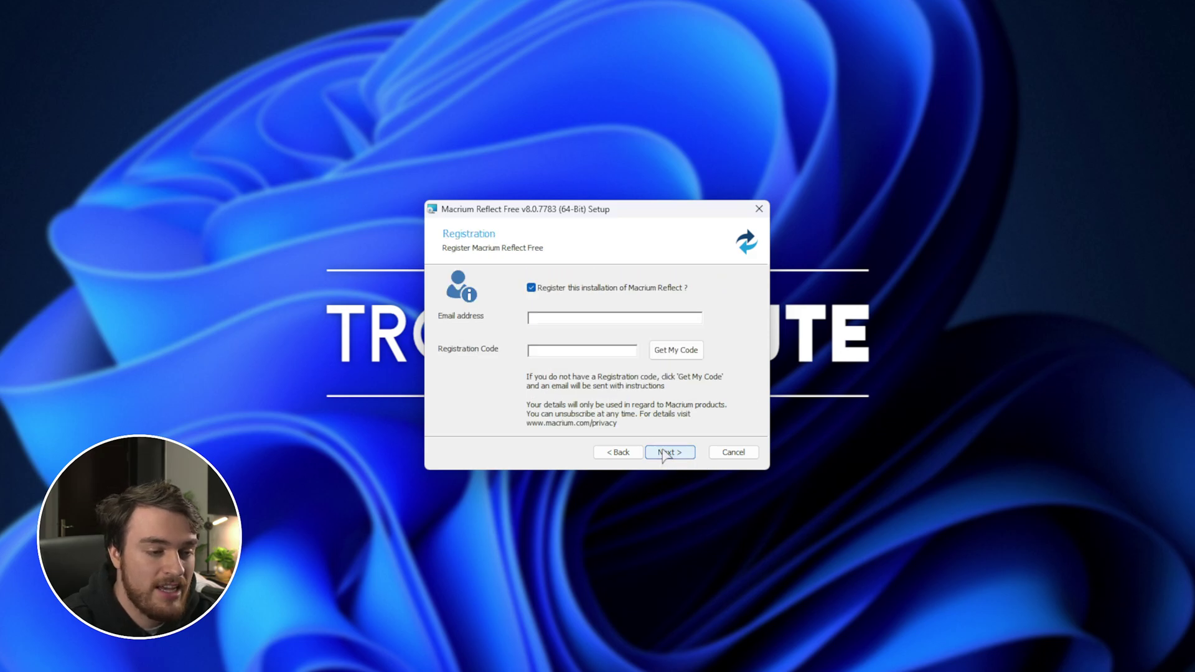
Skip registration and viBoot, then install and launch Macrium Reflect.
{"action": "left_click", "coordinate": [667, 452]}
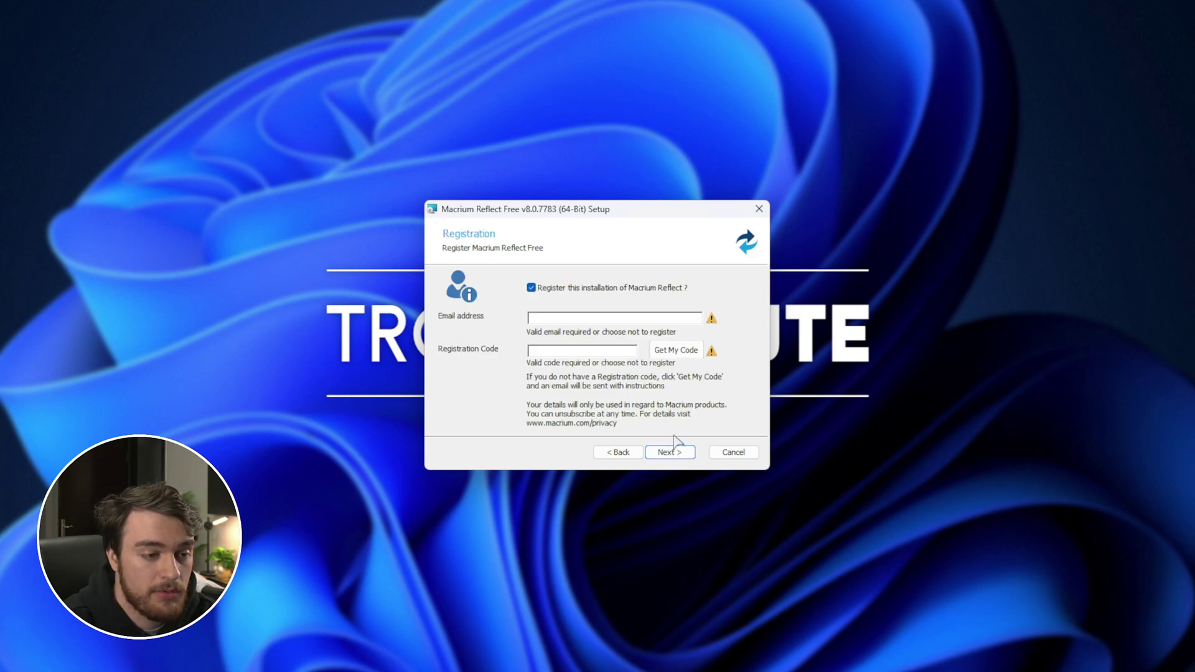
{"action": "left_click", "coordinate": [562, 288]}
{"action": "left_click", "coordinate": [667, 452]}
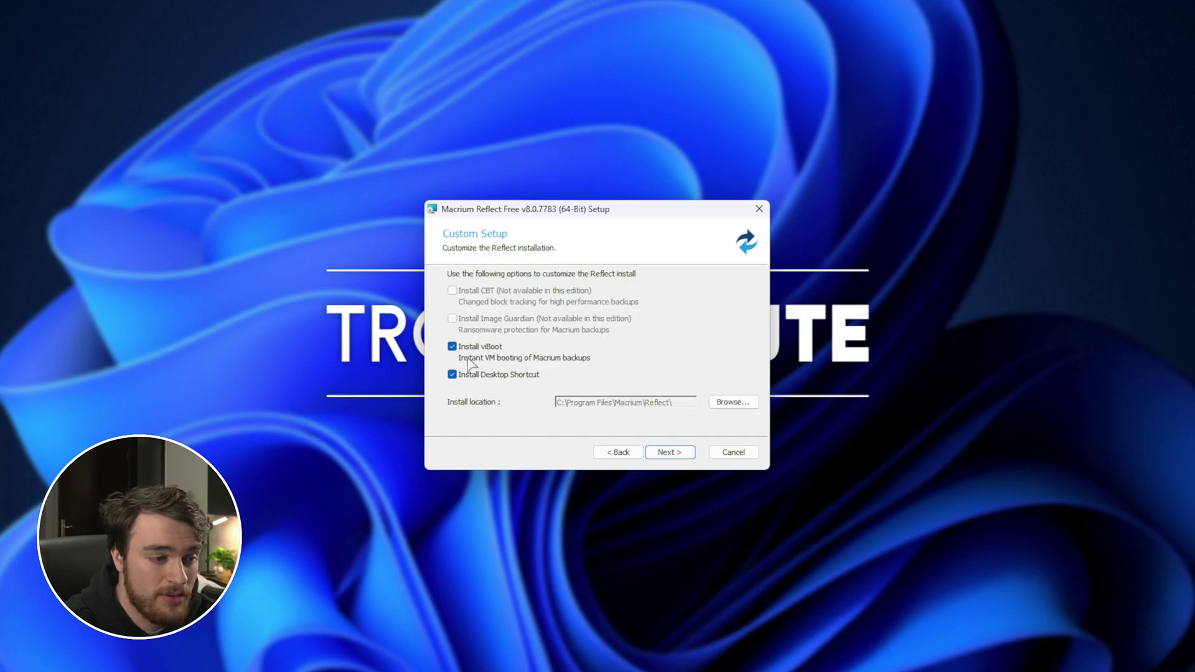
{"action": "left_click", "coordinate": [452, 349]}
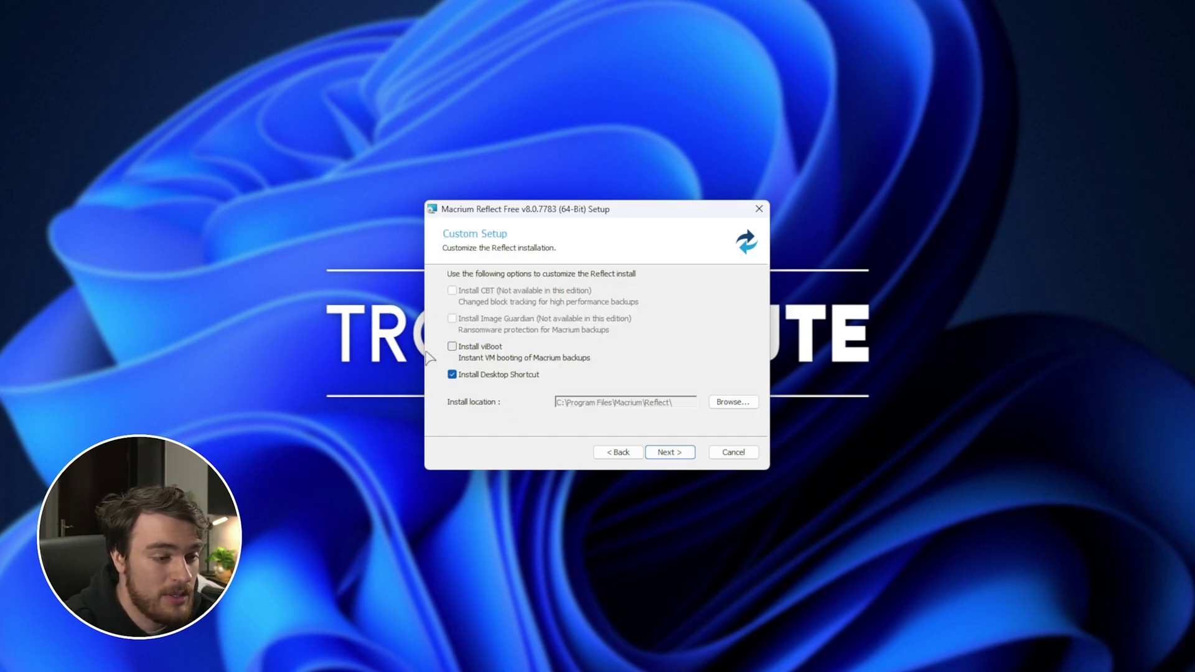
{"action": "left_click", "coordinate": [669, 452]}
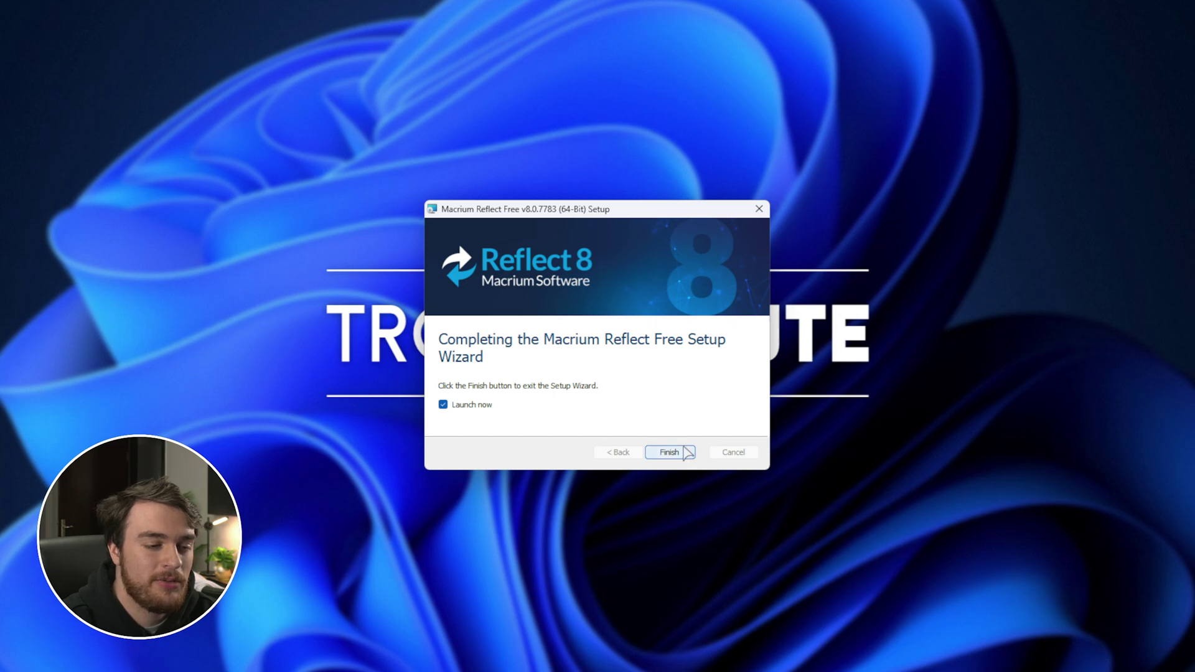
{"action": "left_click", "coordinate": [678, 451]}
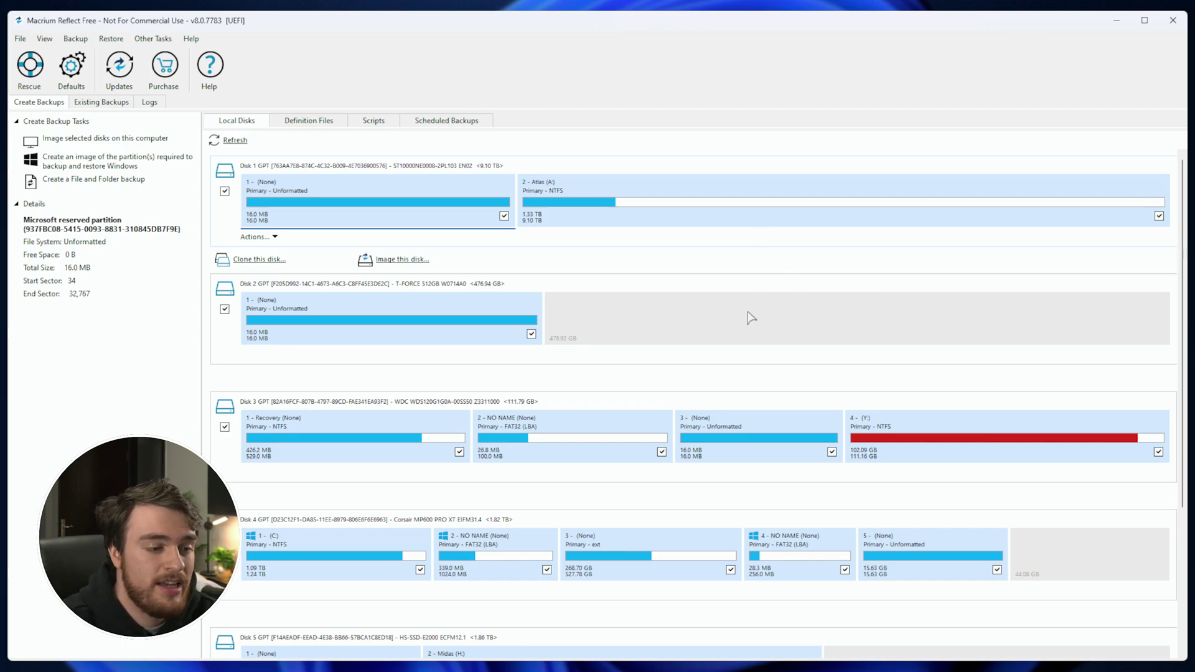
Select the Y: partition on the 111.79 GB Disk 3 and start 'Clone this disk'.
{"action": "scroll", "coordinate": [751, 318], "scroll_direction": "down", "scroll_amount": 1}
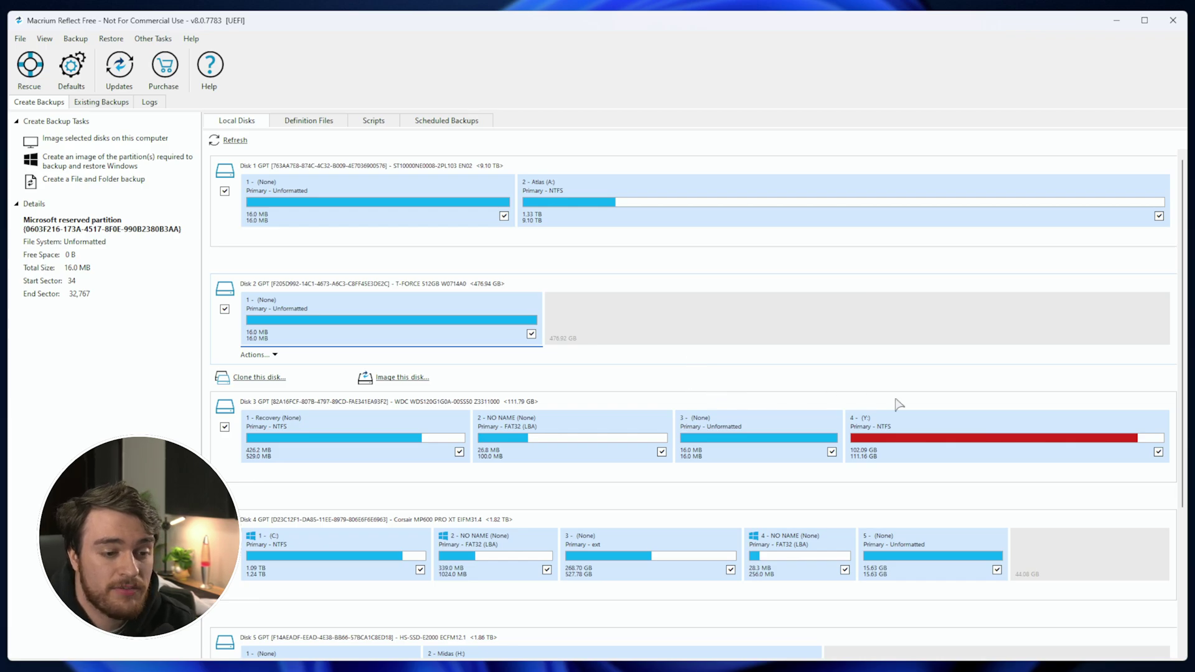
{"action": "left_click", "coordinate": [909, 439]}
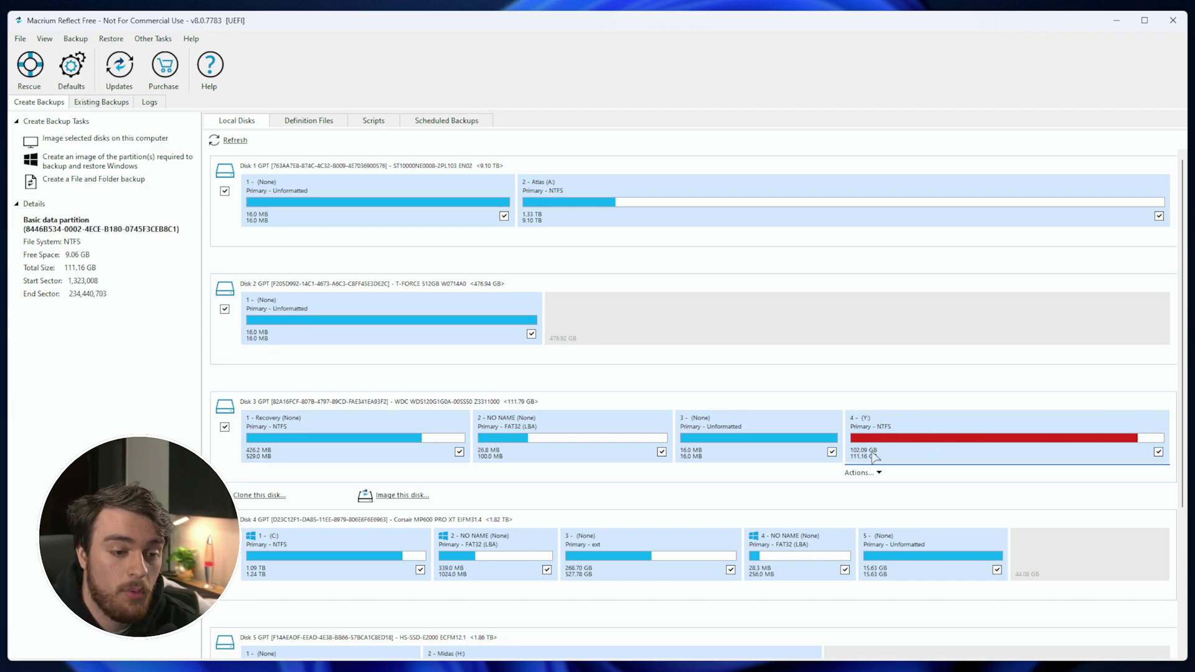
{"action": "left_click", "coordinate": [250, 496]}
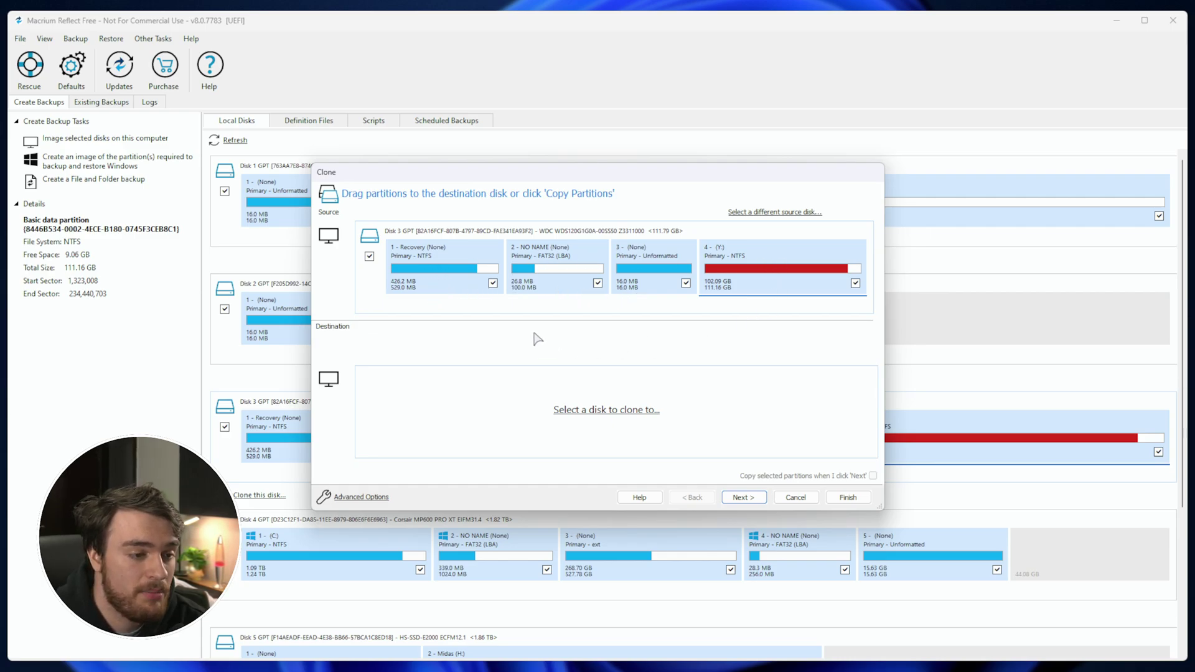
Keep the Recovery partition included and choose Disk 2, T-FORCE 476.94 GB, as destination.
{"action": "left_click", "coordinate": [492, 283]}
{"action": "left_click", "coordinate": [492, 283]}
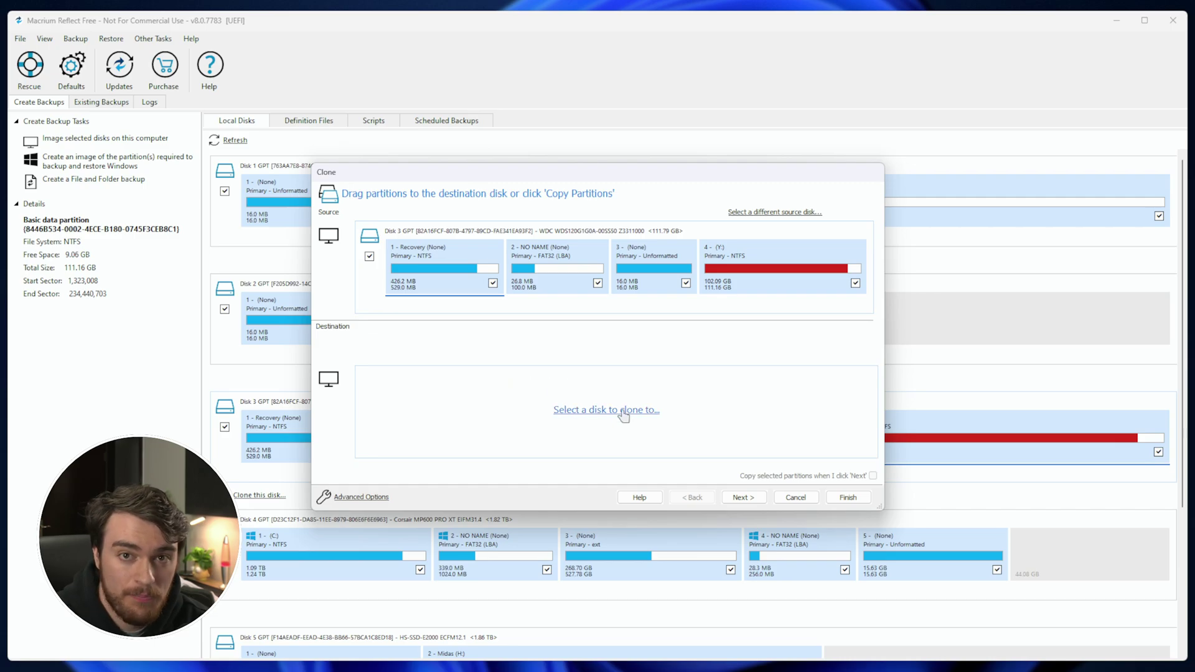
{"action": "left_click", "coordinate": [600, 414]}
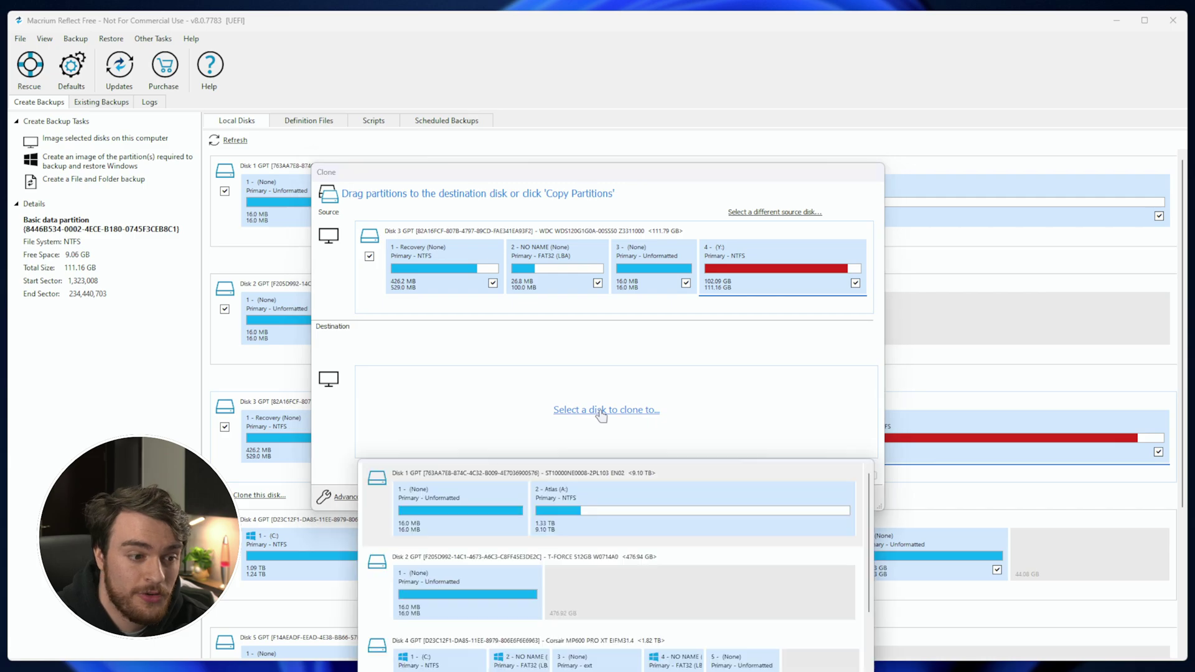
{"action": "scroll", "coordinate": [624, 471], "scroll_direction": "down", "scroll_amount": 1}
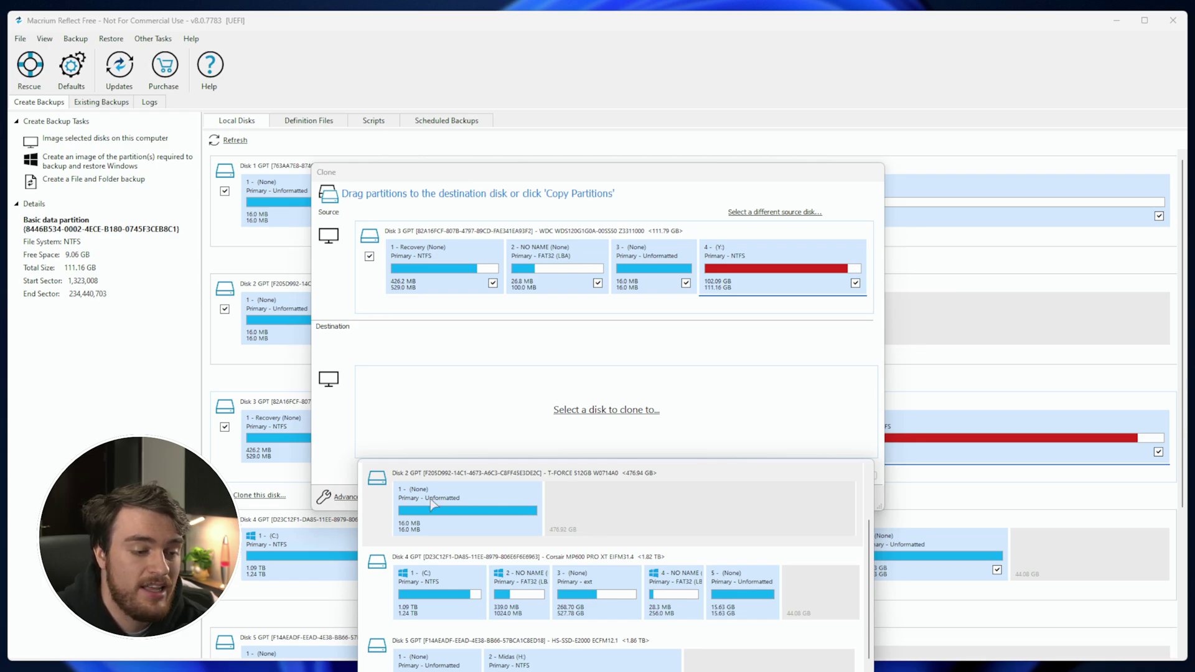
{"action": "left_click", "coordinate": [608, 504]}
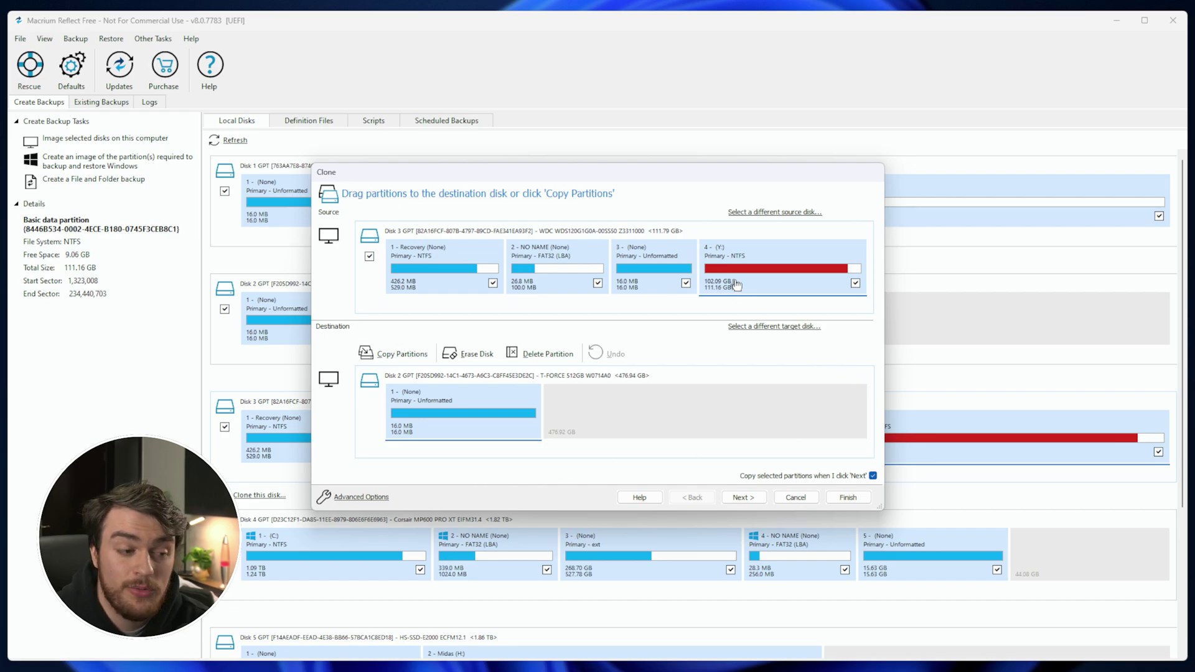
{"action": "key", "text": "super+e"}
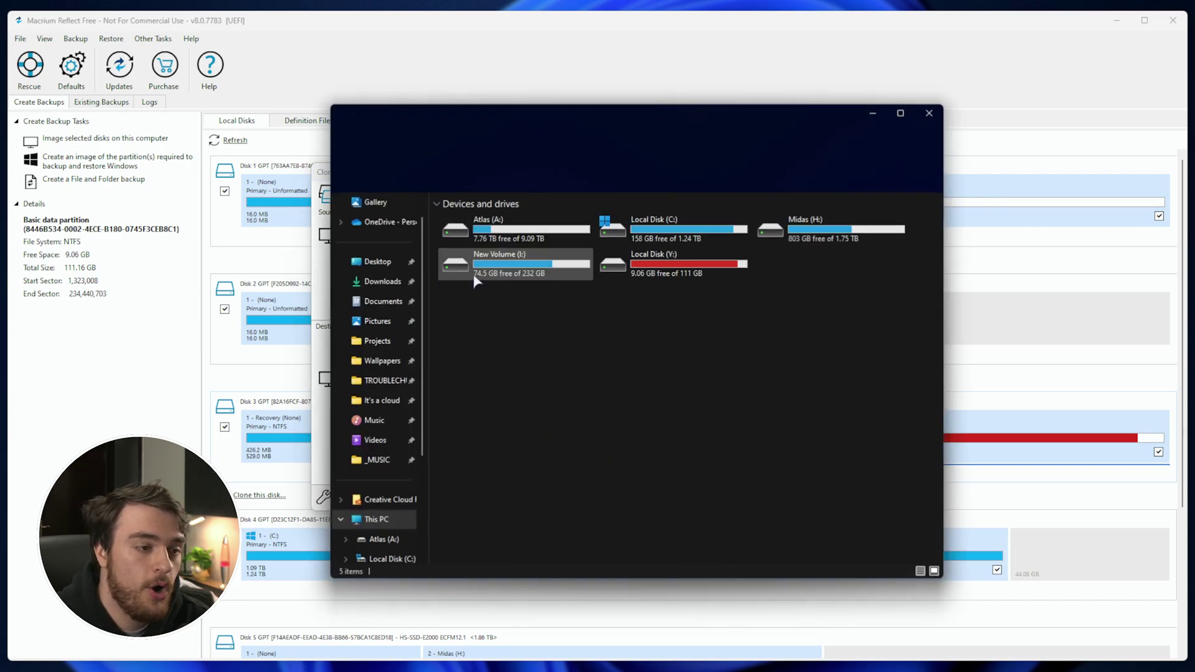
{"action": "left_click", "coordinate": [641, 266]}
{"action": "double_click", "coordinate": [641, 266]}
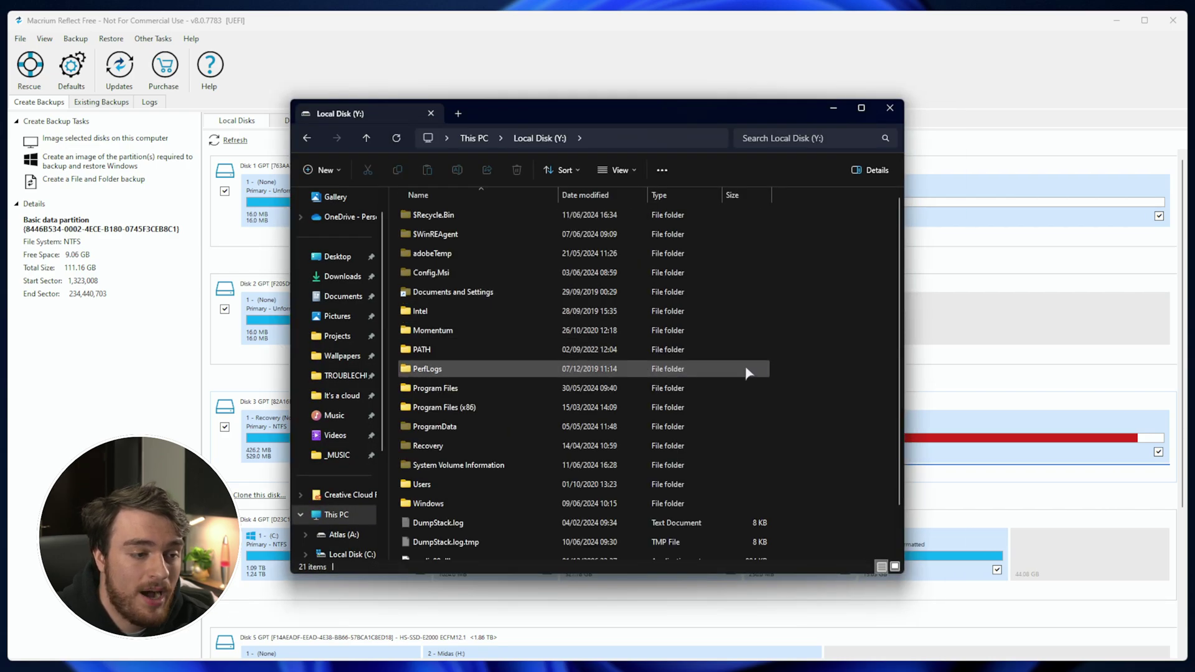
{"action": "scroll", "coordinate": [793, 491], "scroll_direction": "down", "scroll_amount": 1}
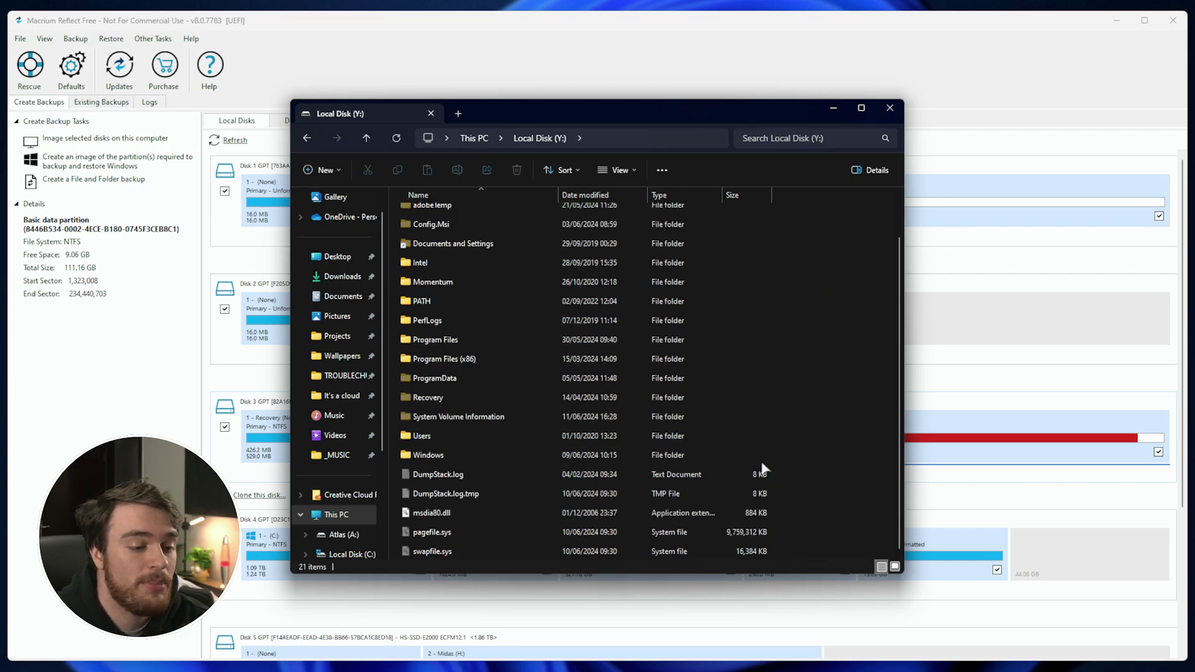
{"action": "key", "text": "alt+F4"}
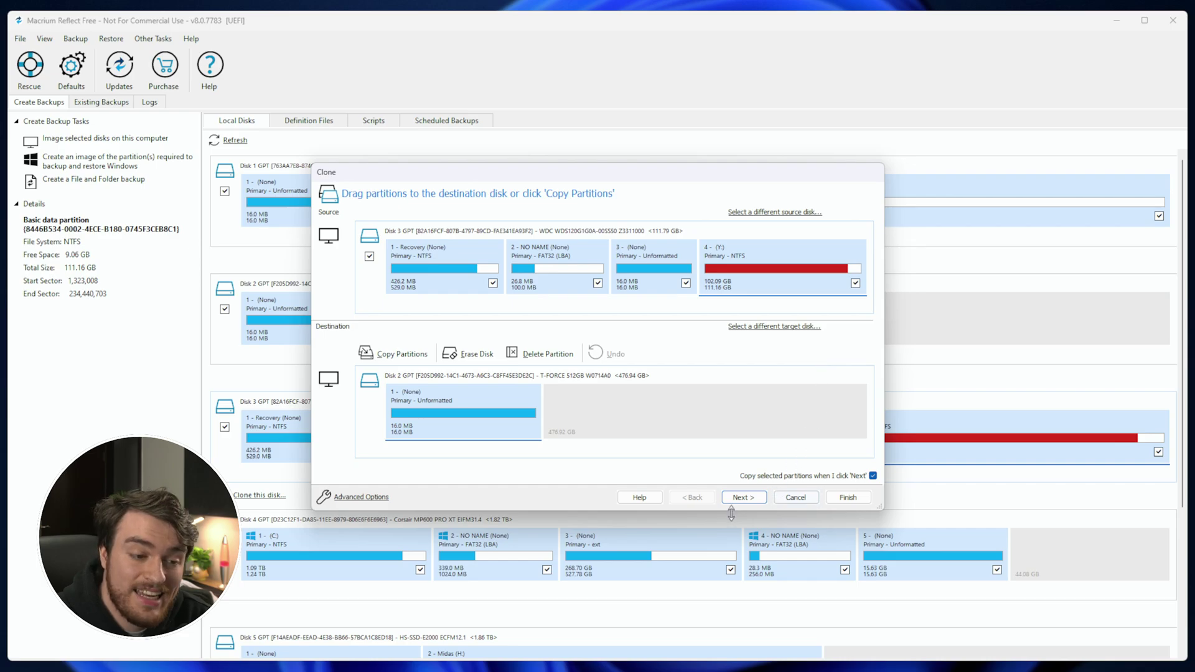
Skip scheduling, review the Disk 3 to T-FORCE Clone Summary, and finish.
{"action": "left_click", "coordinate": [742, 498]}
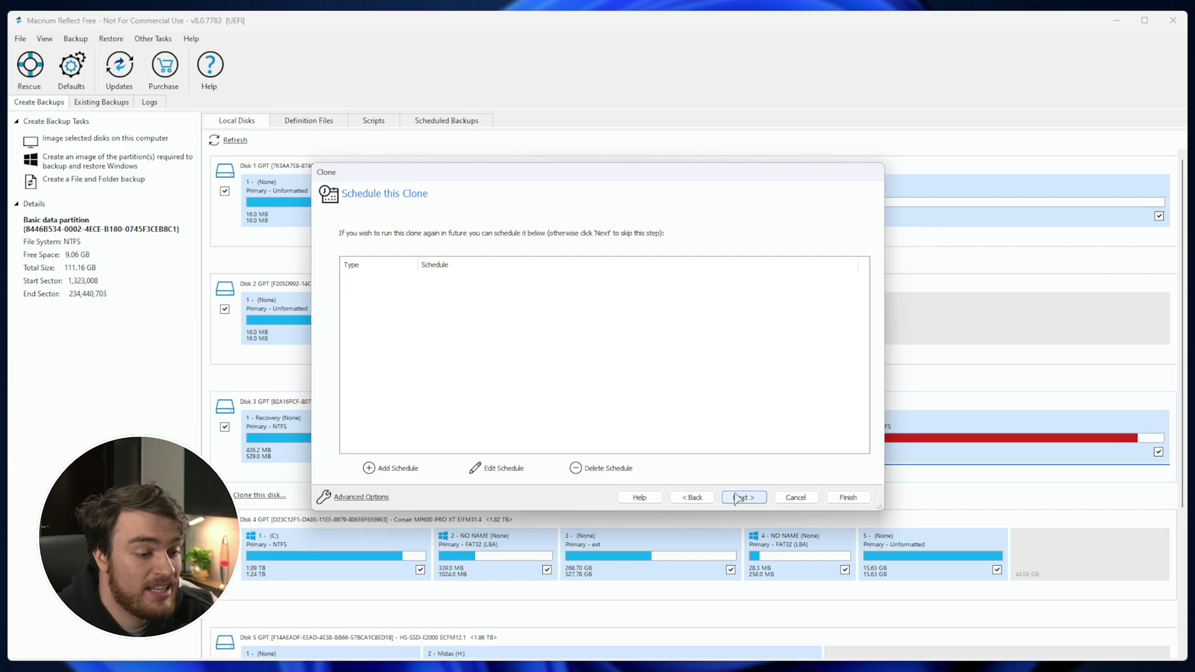
{"action": "left_click", "coordinate": [741, 498]}
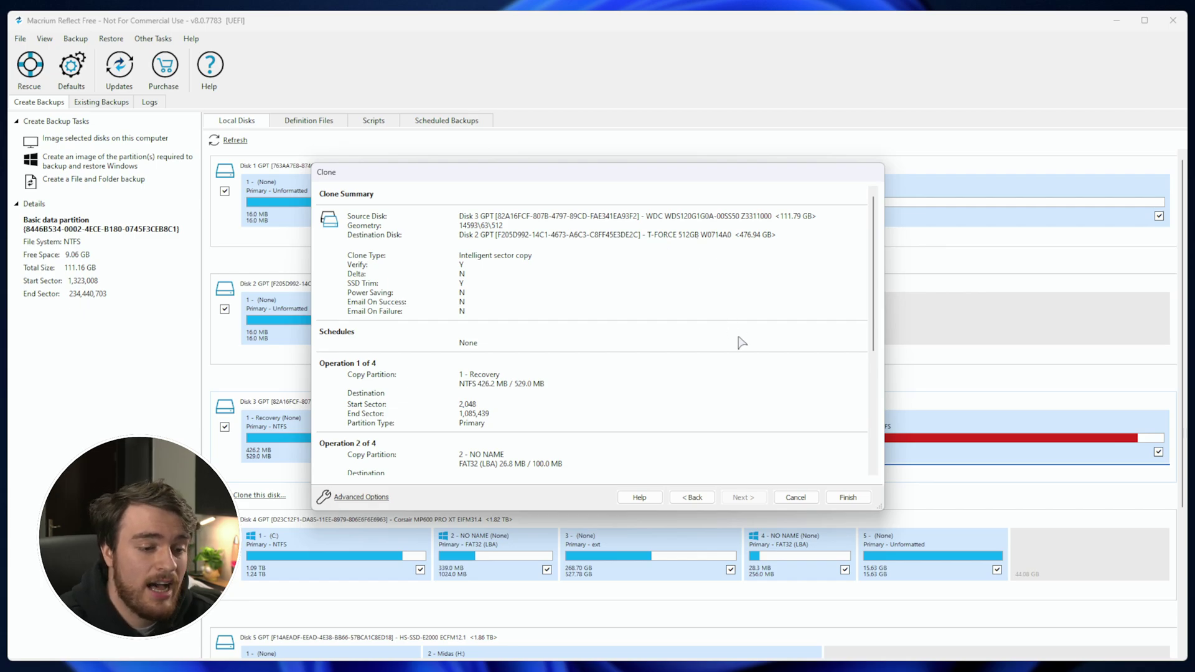
{"action": "left_click", "coordinate": [849, 498]}
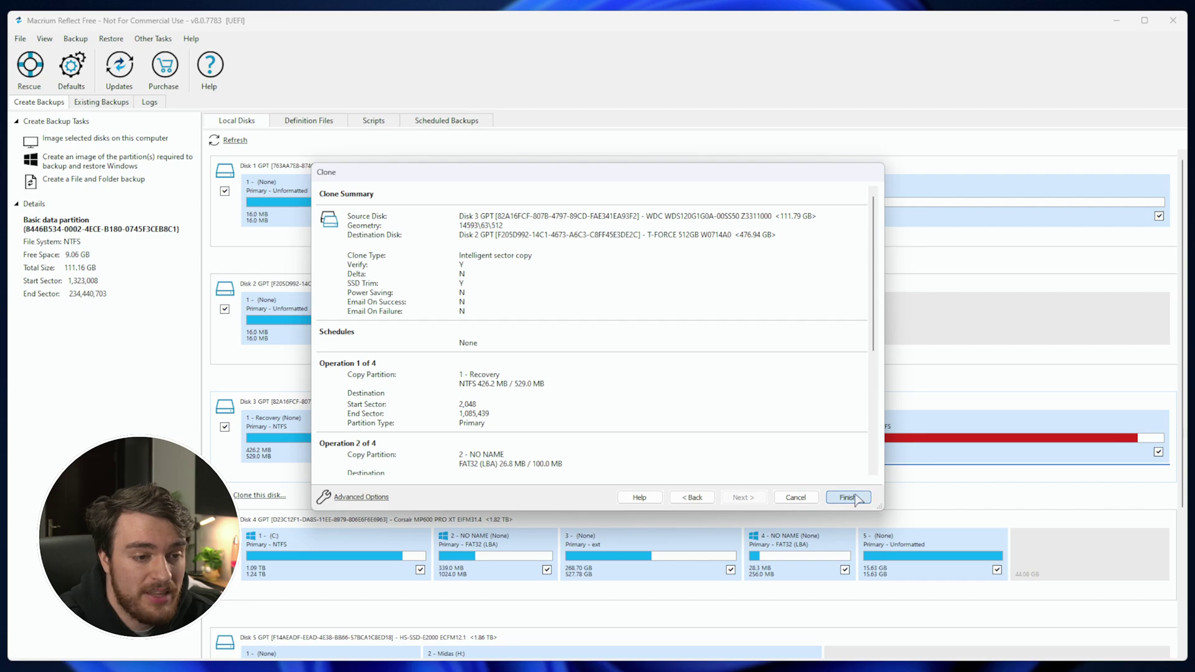
Run the clone immediately without saving a definition file, monitoring it alongside Task Manager.
{"action": "left_click_drag", "start_coordinate": [601, 251], "coordinate": [590, 257]}
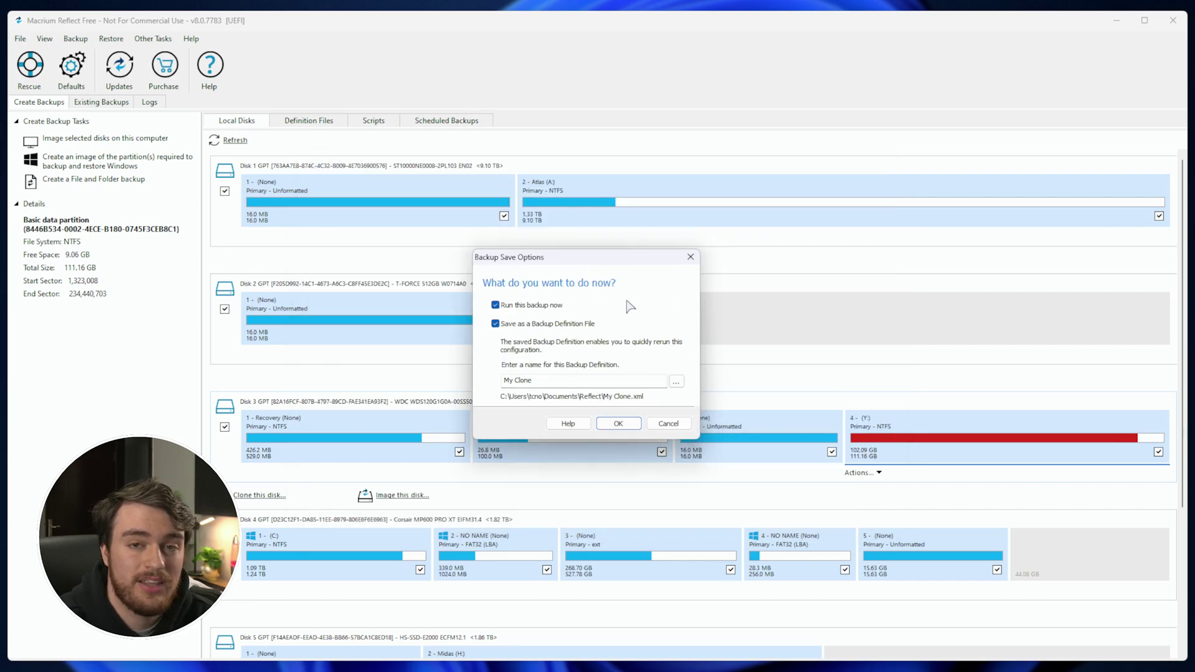
{"action": "left_click", "coordinate": [531, 324]}
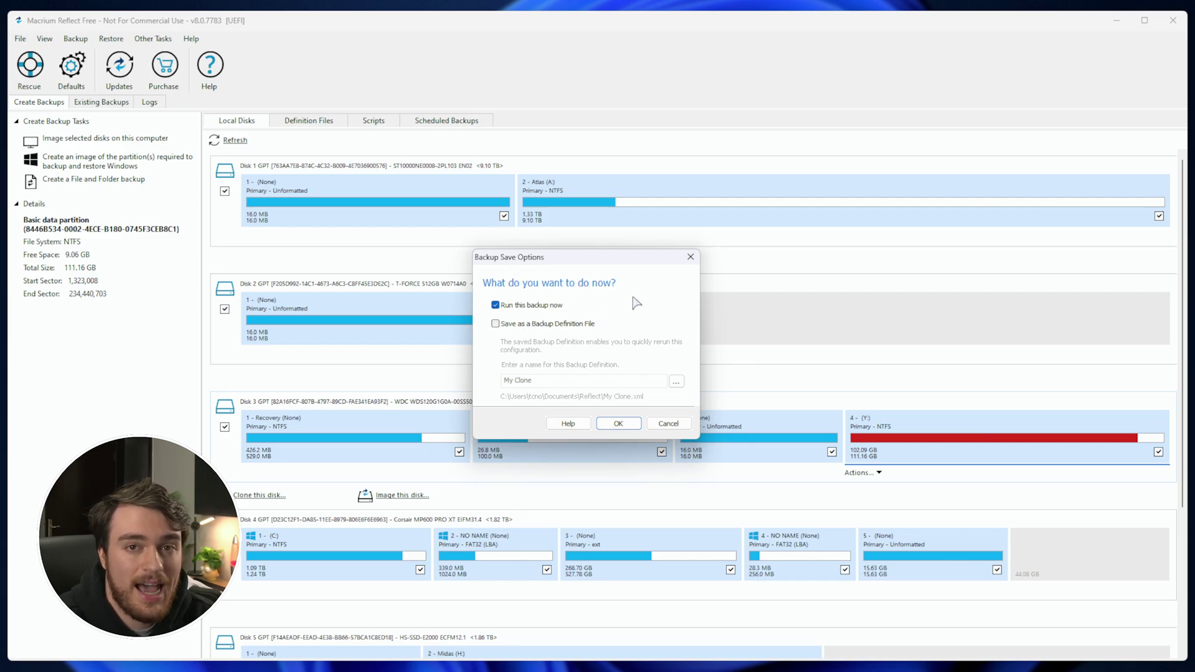
{"action": "left_click", "coordinate": [622, 423]}
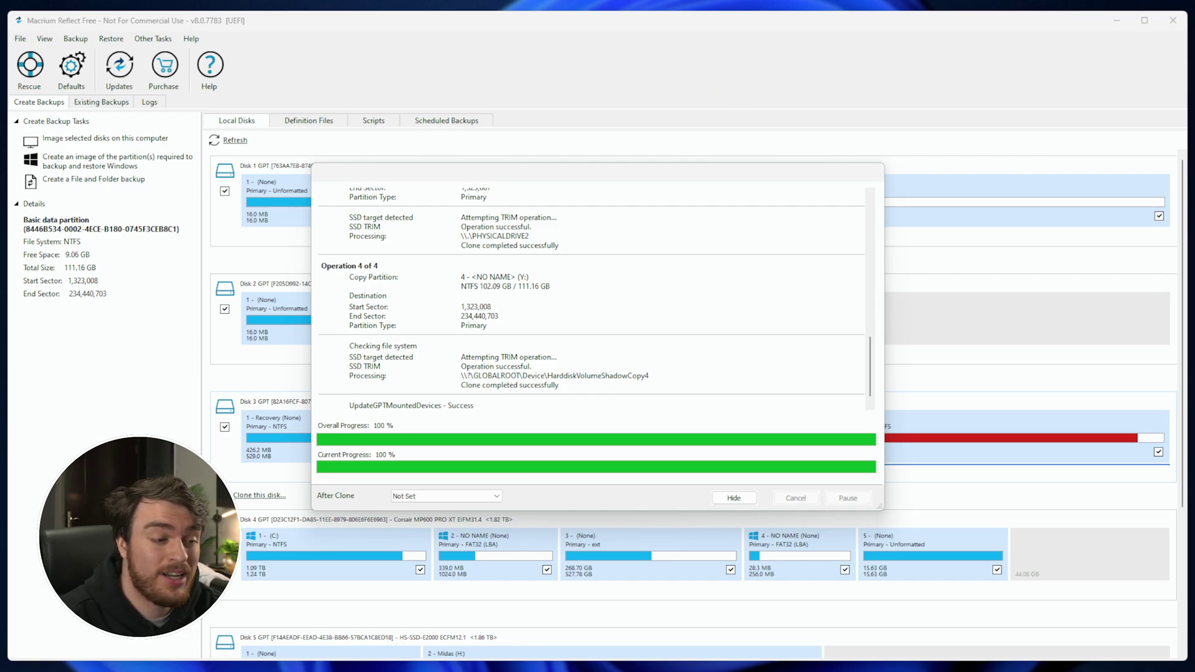
{"action": "left_click_drag", "start_coordinate": [1194, 37], "coordinate": [476, 116]}
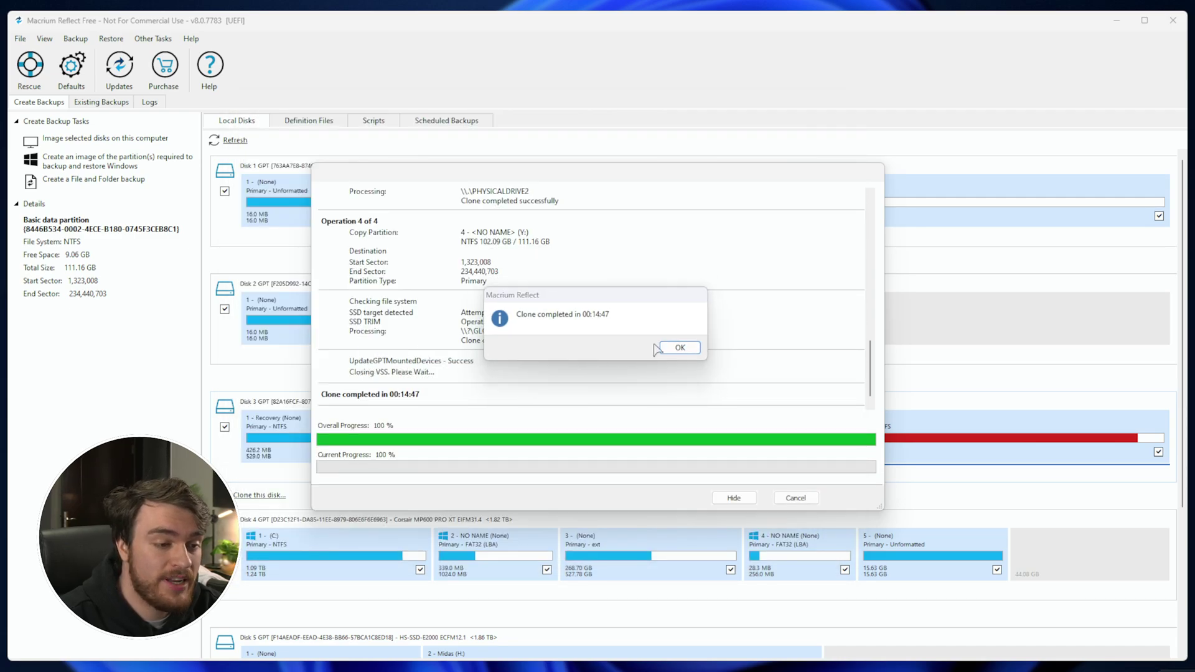
Switch between the Disk 1 (D:) and Disk 2 (Y:) activity graphs in Task Manager, then close it.
{"action": "left_click", "coordinate": [667, 347]}
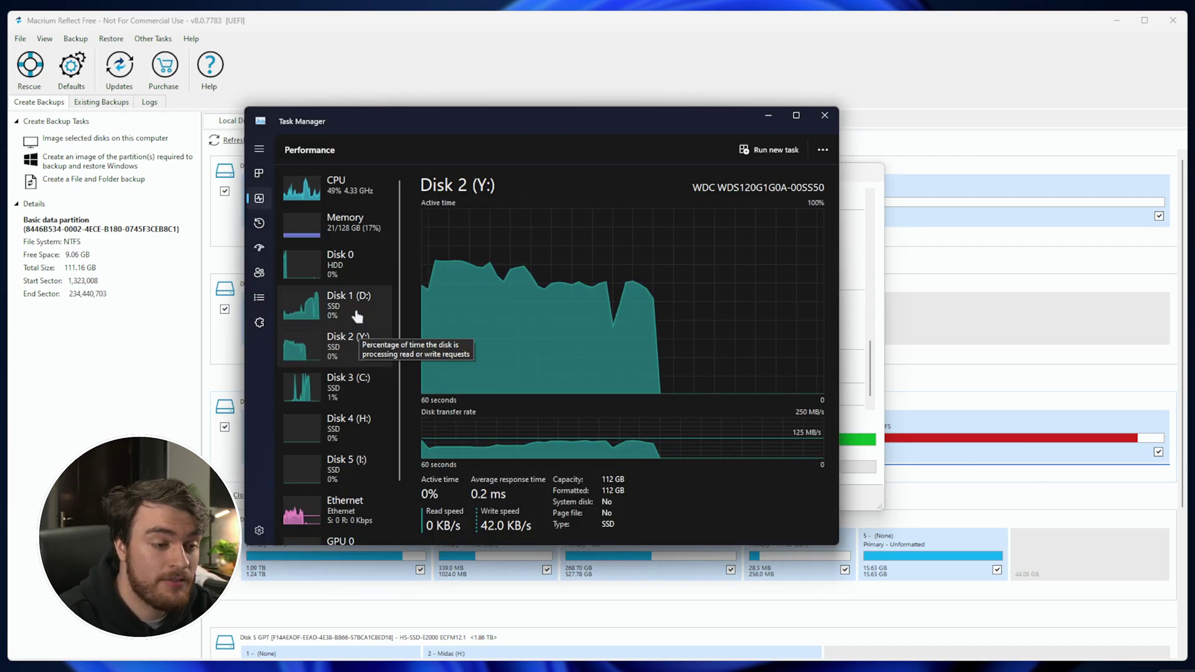
{"action": "left_click", "coordinate": [357, 317]}
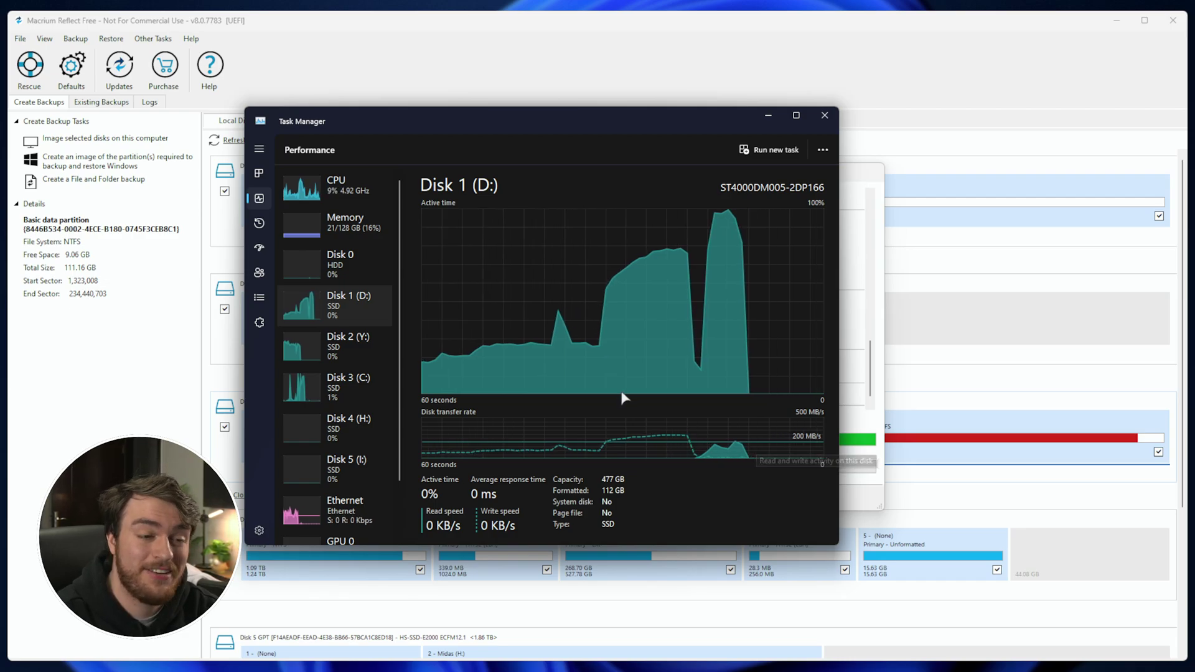
{"action": "left_click", "coordinate": [364, 347]}
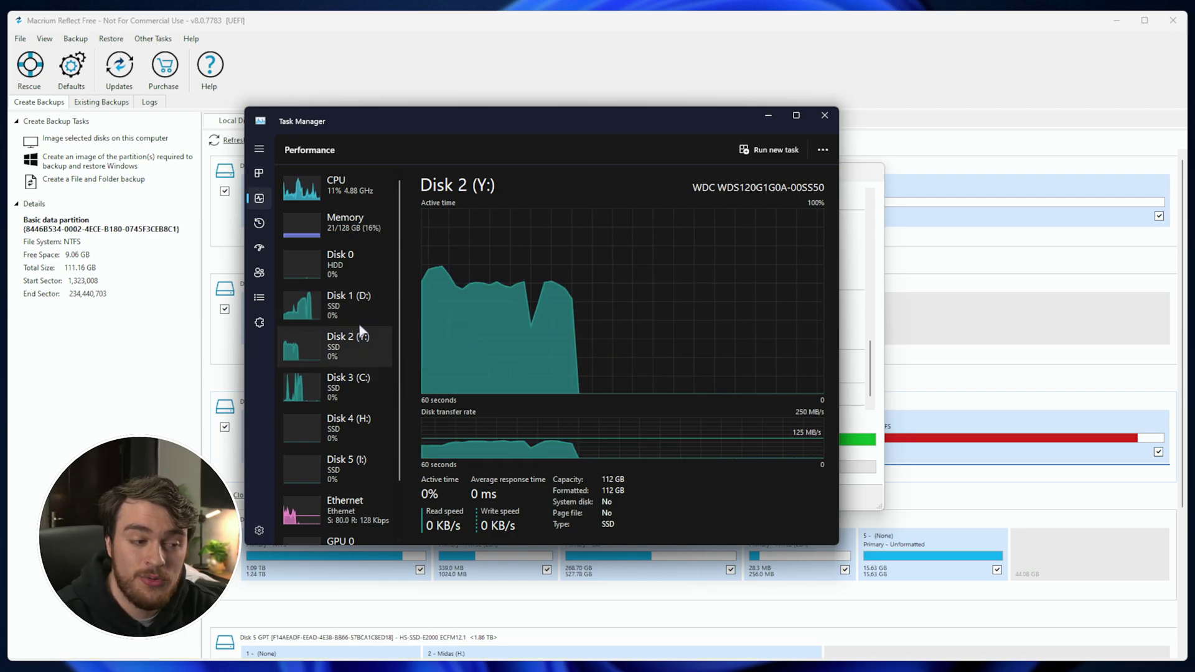
{"action": "left_click", "coordinate": [361, 320]}
{"action": "left_click", "coordinate": [367, 346]}
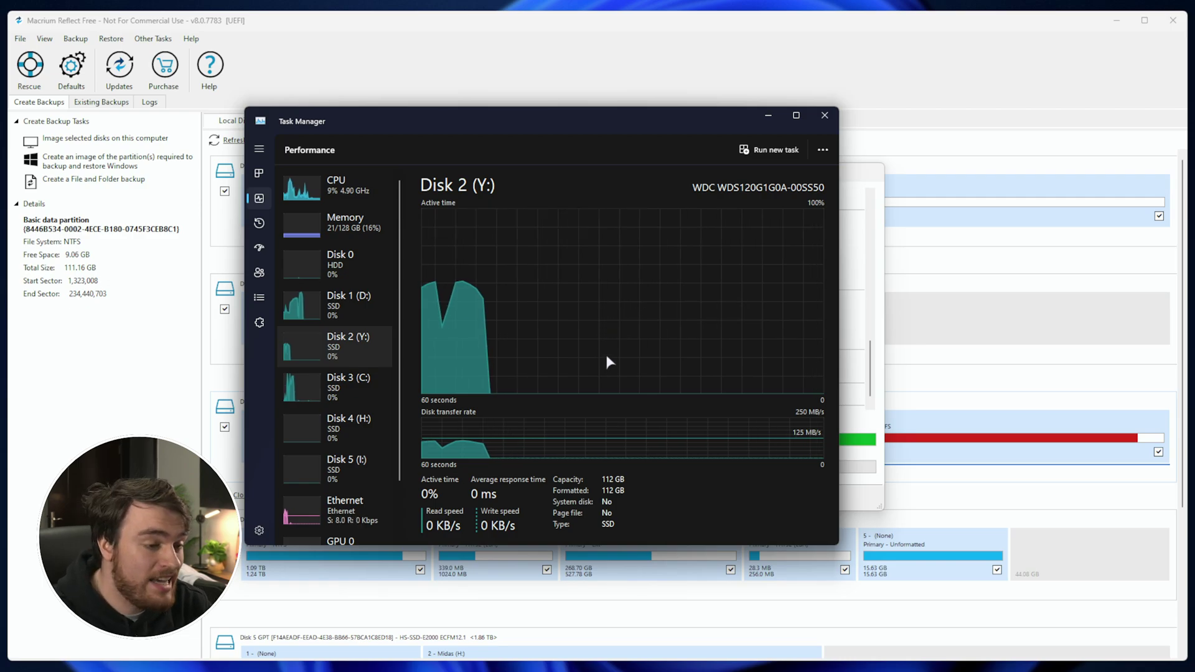
{"action": "left_click", "coordinate": [825, 115]}
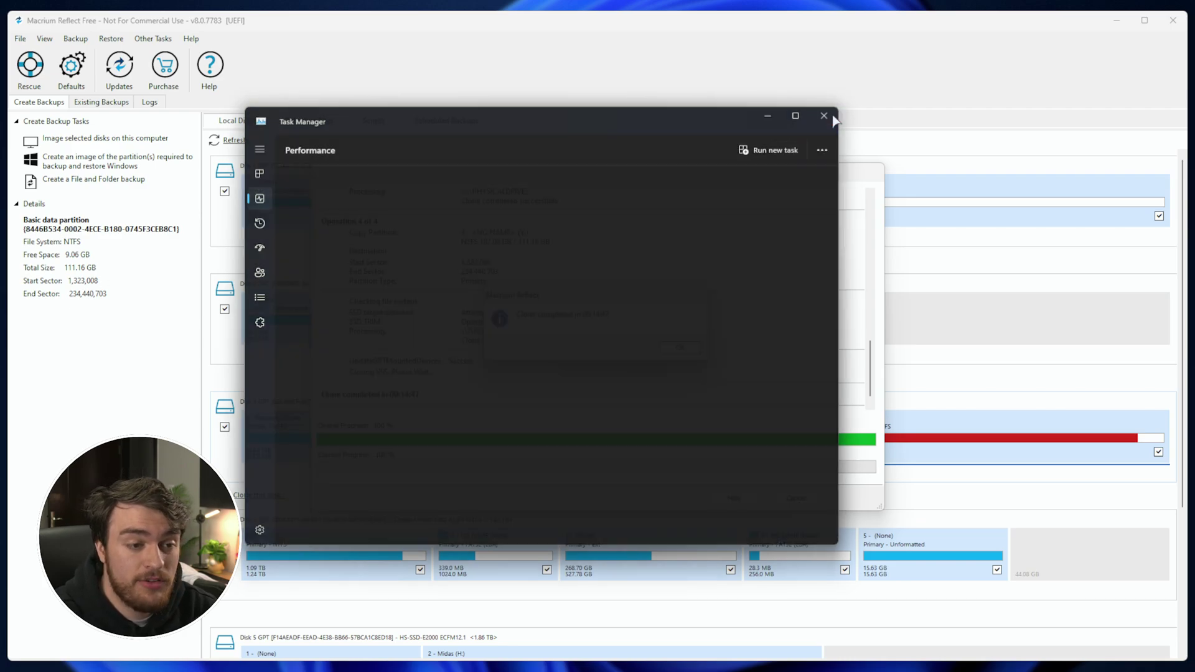
Acknowledge the 'Clone completed in 00:14:47' message and close the clone progress window.
{"action": "left_click_drag", "start_coordinate": [621, 296], "coordinate": [625, 295]}
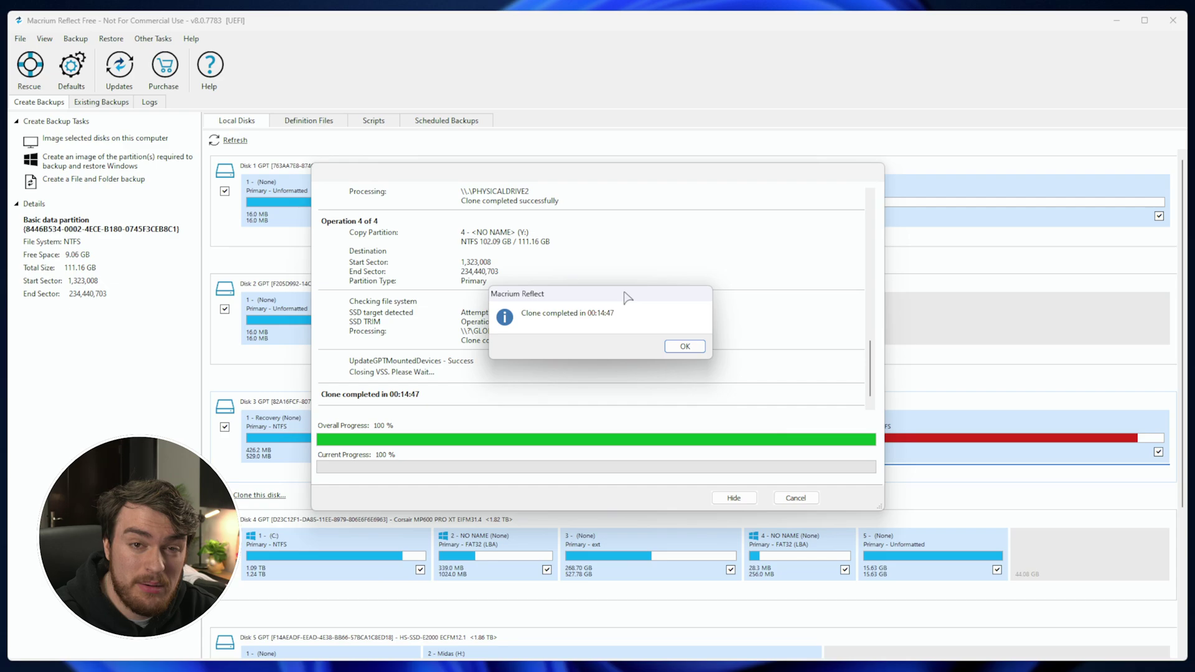
{"action": "left_click", "coordinate": [686, 348]}
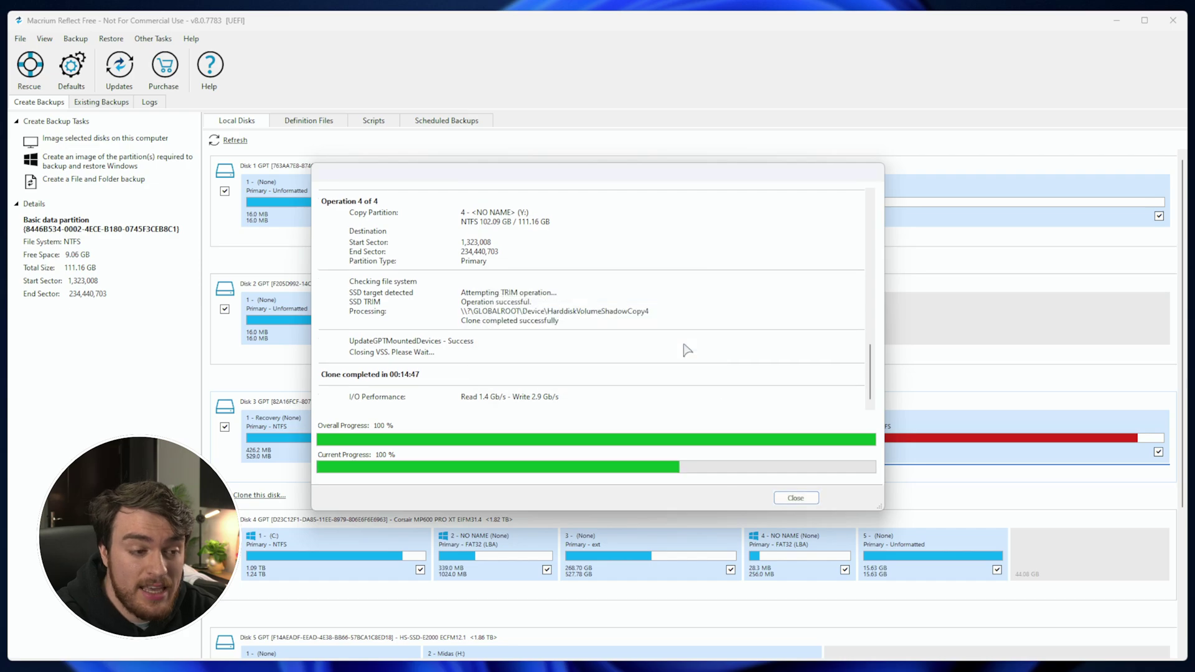
{"action": "left_click", "coordinate": [796, 498]}
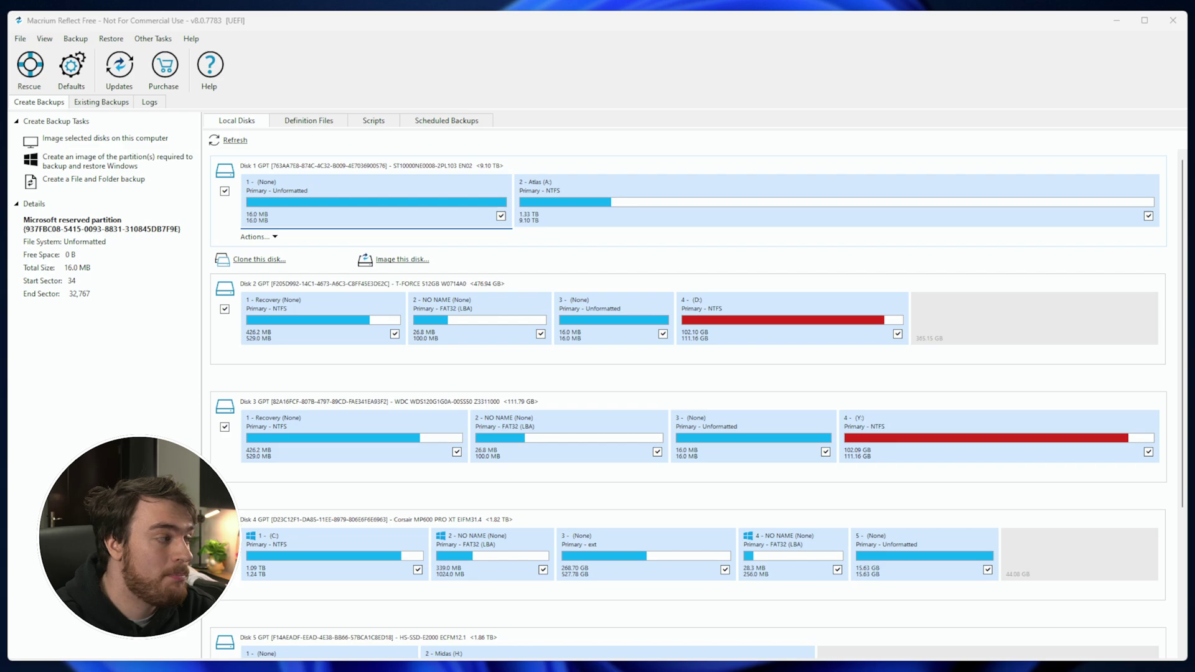
Browse the Y: and D: drives in File Explorer to compare their folders.
{"action": "key", "text": "super+e"}
{"action": "left_click_drag", "start_coordinate": [498, 185], "coordinate": [723, 134]}
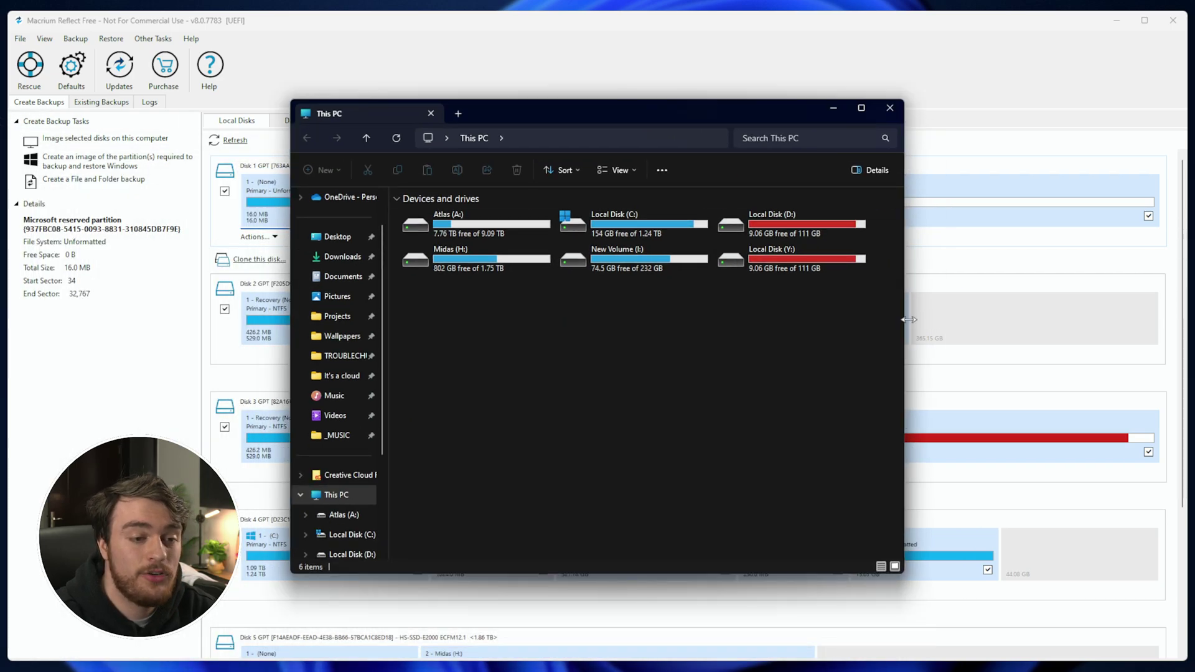
{"action": "double_click", "coordinate": [797, 259]}
{"action": "key", "text": "alt+Left"}
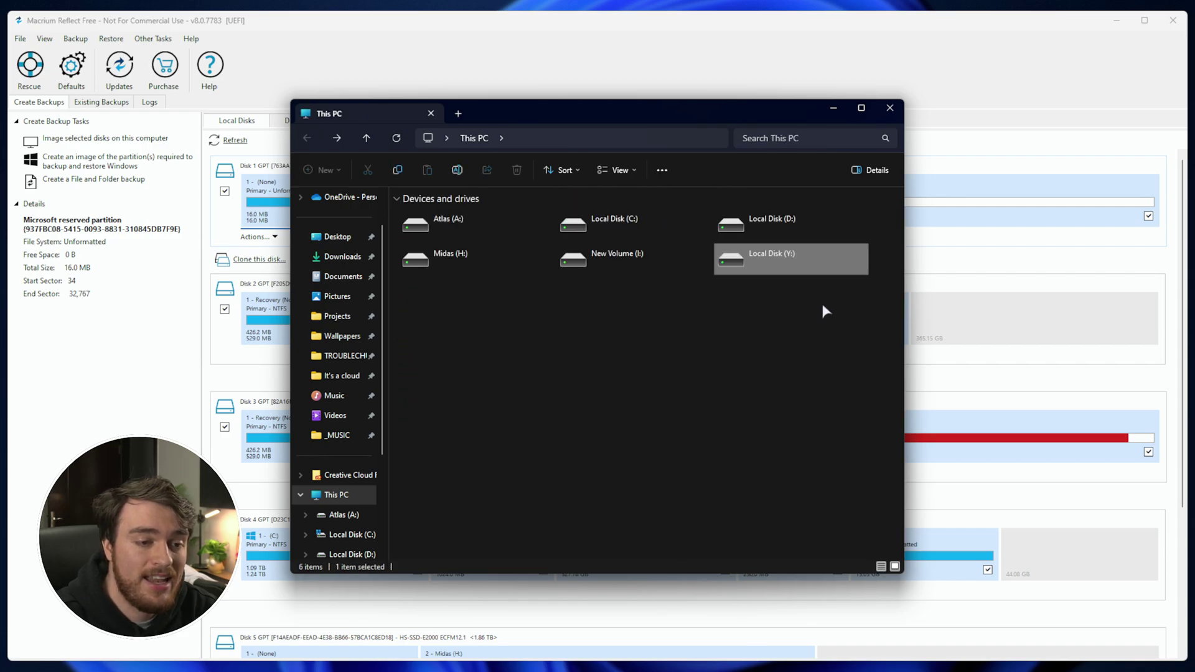
{"action": "double_click", "coordinate": [812, 227]}
{"action": "scroll", "coordinate": [809, 275], "scroll_direction": "down", "scroll_amount": 2}
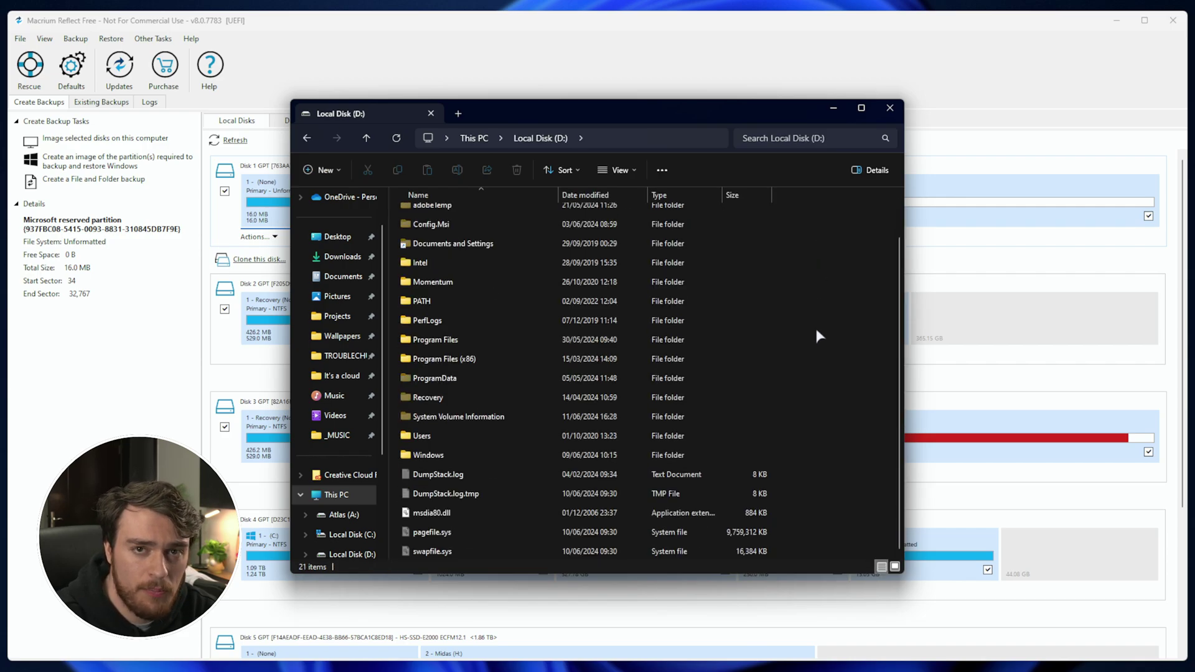
{"action": "key", "text": "alt+Left"}
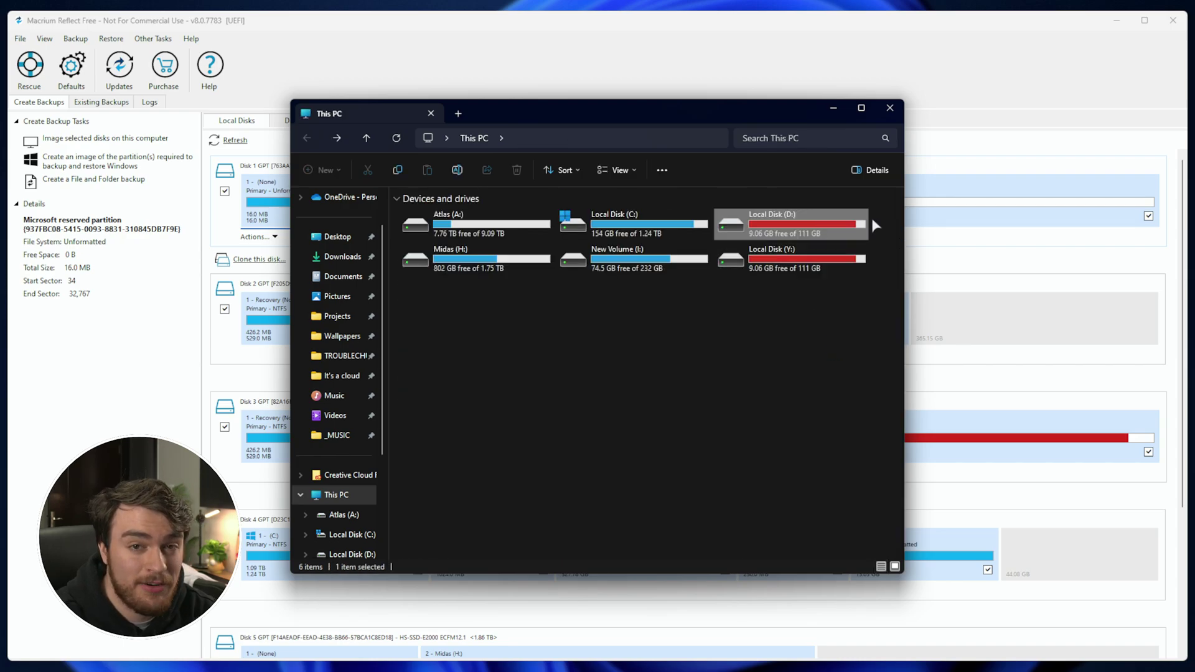
Select the D: and Y: drive tiles to compare their 9.06 GB free of 111 GB.
{"action": "left_click_drag", "start_coordinate": [871, 215], "coordinate": [724, 245]}
{"action": "left_click_drag", "start_coordinate": [799, 345], "coordinate": [725, 212]}
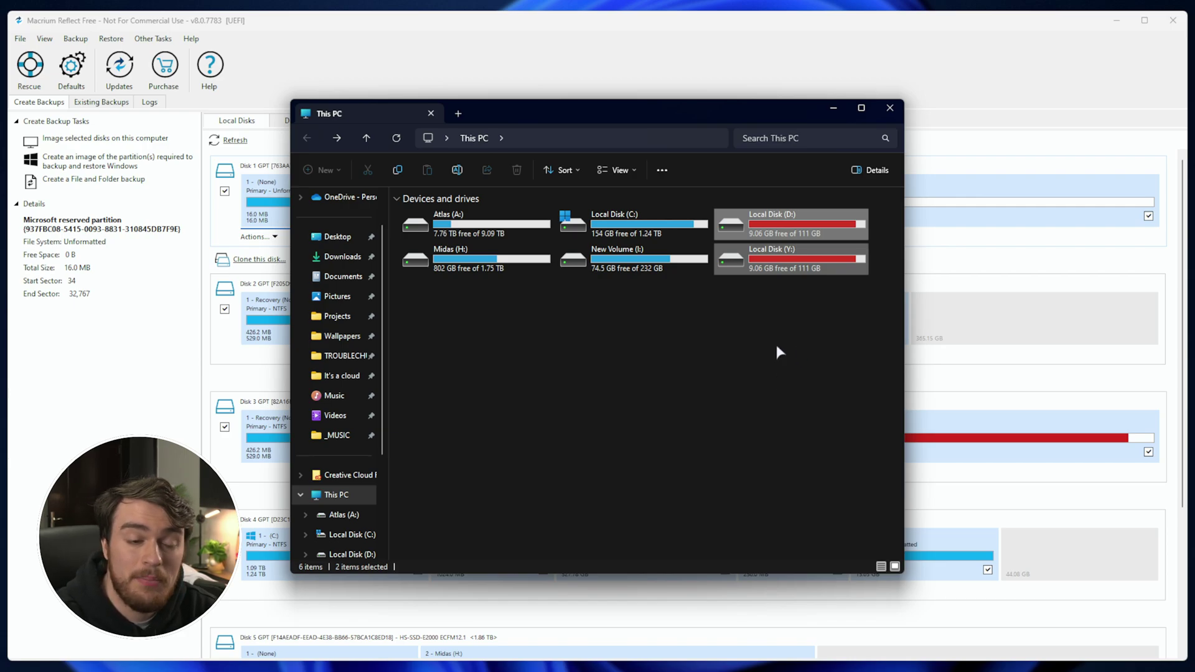
{"action": "left_click", "coordinate": [815, 245], "text": "ctrl"}
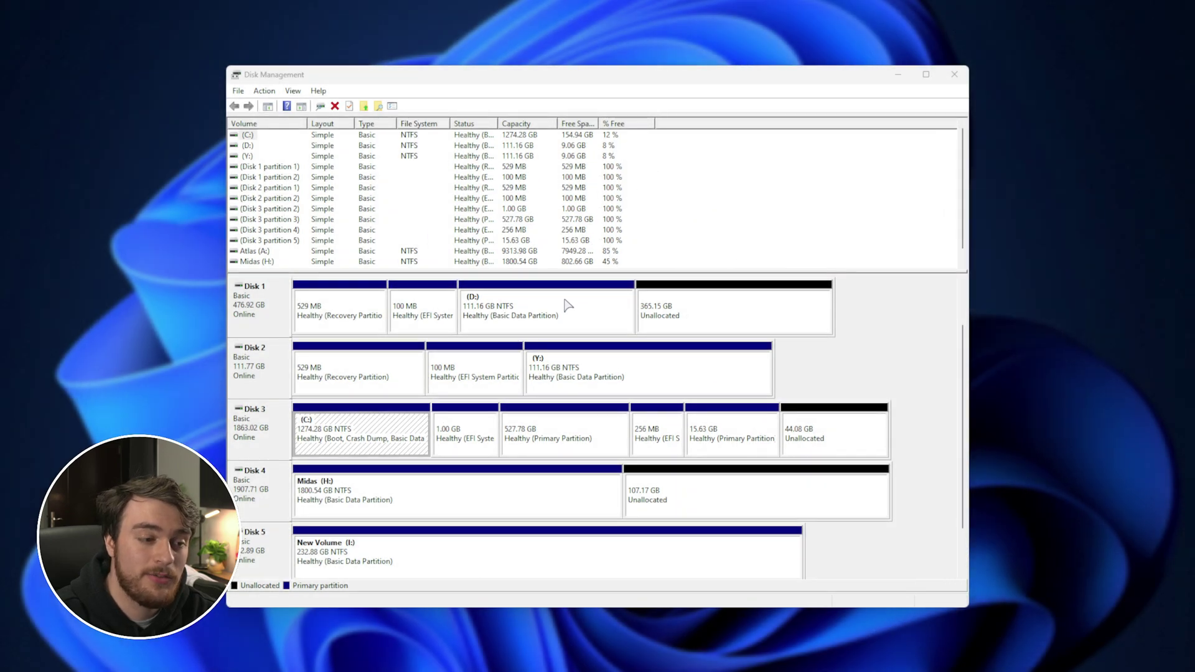
Extend the D: volume by all 373912 MB of unallocated space.
{"action": "right_click", "coordinate": [567, 305]}
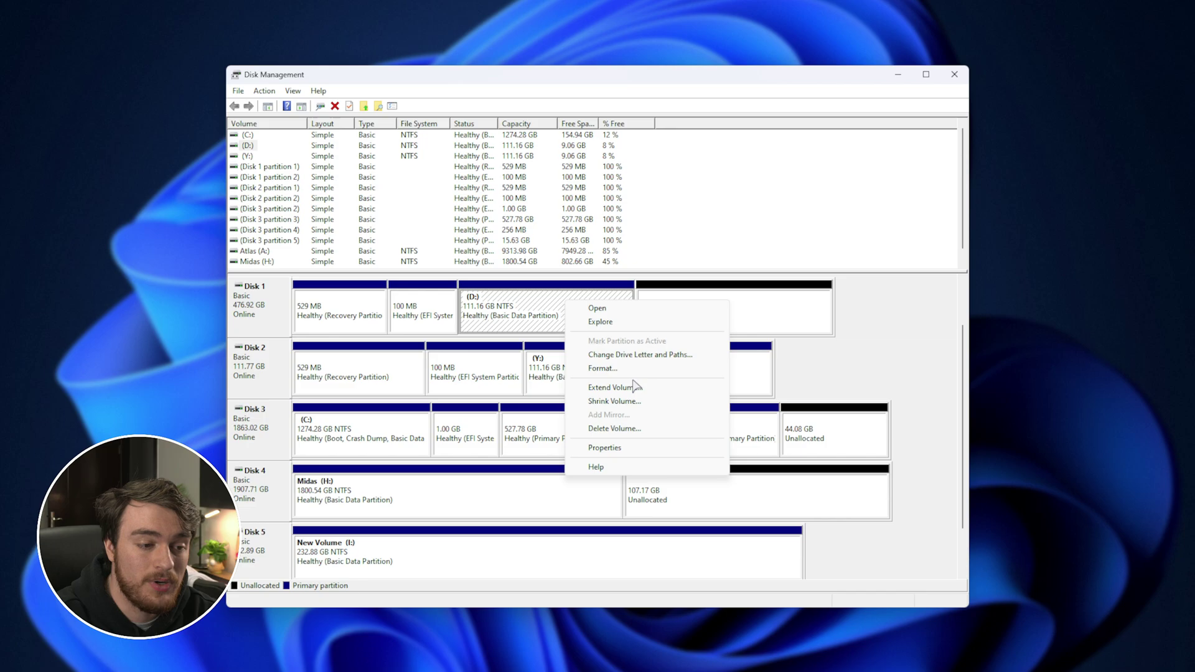
{"action": "left_click", "coordinate": [613, 387]}
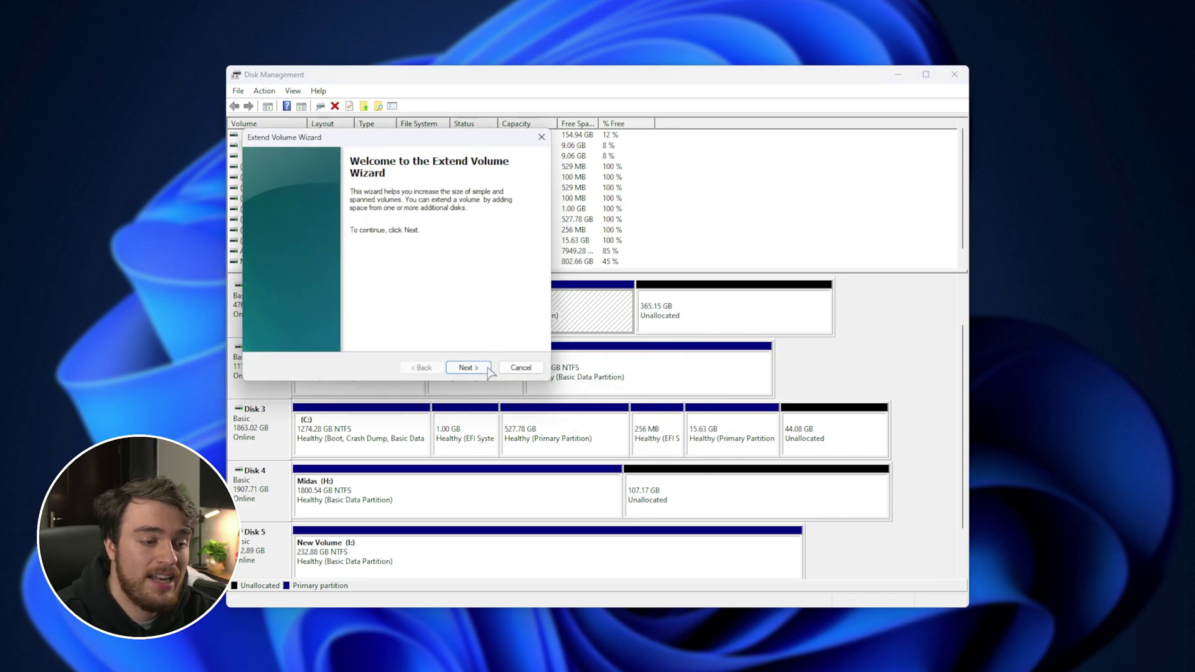
{"action": "left_click", "coordinate": [467, 367]}
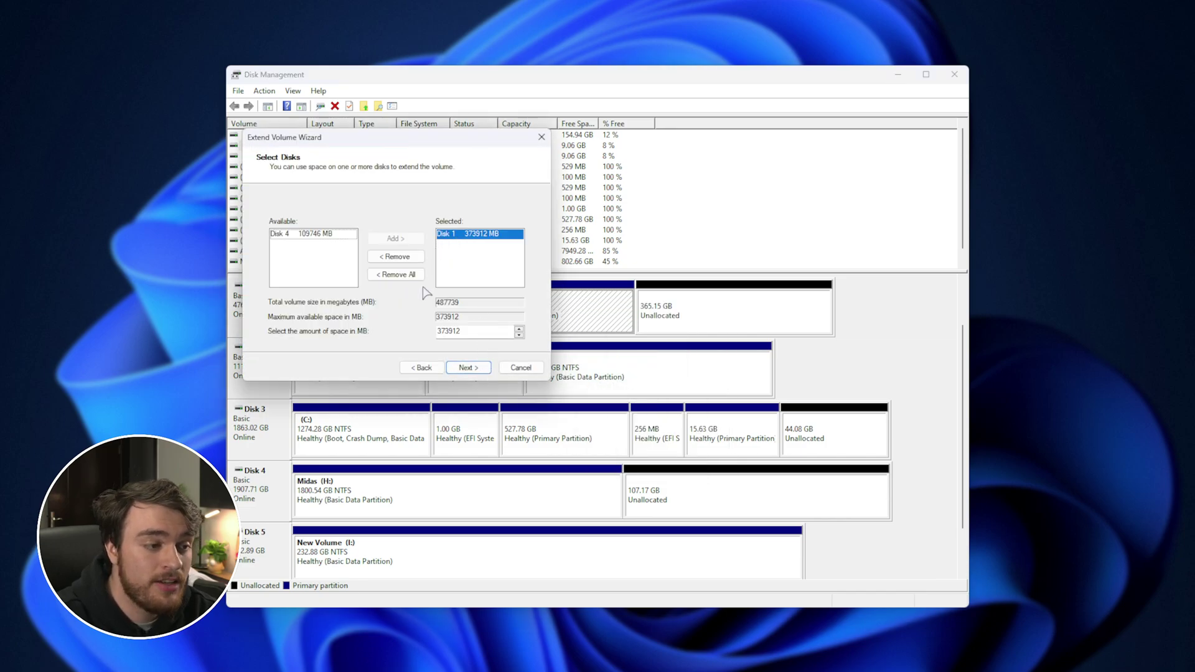
{"action": "left_click_drag", "start_coordinate": [464, 331], "coordinate": [403, 332]}
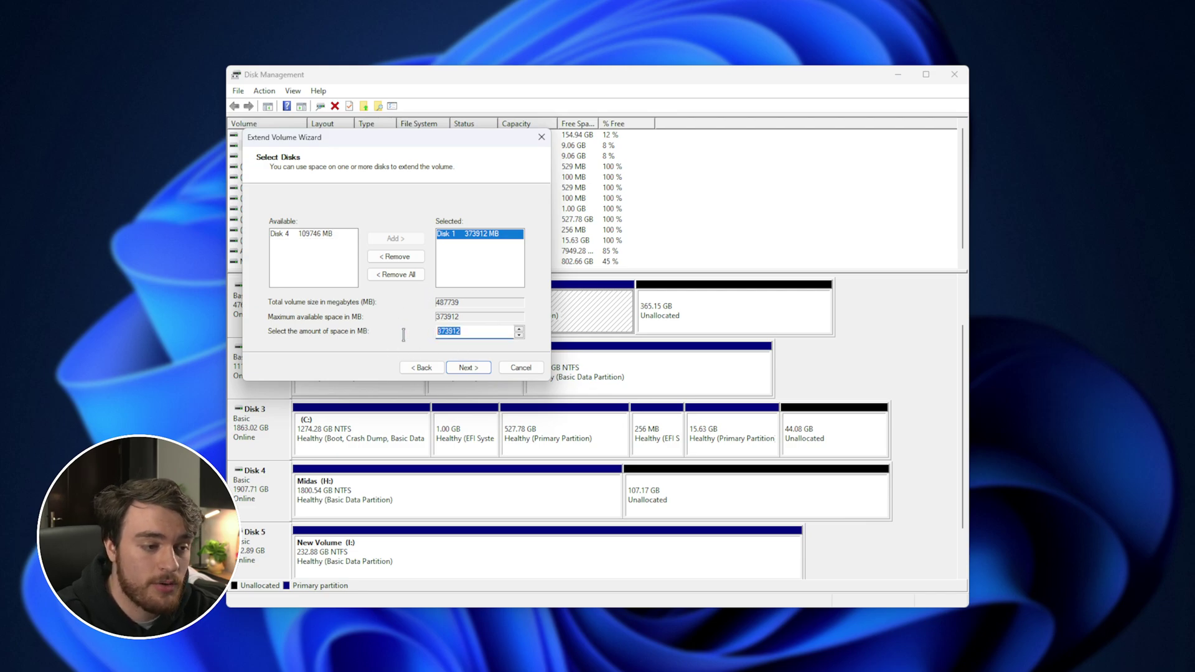
{"action": "left_click", "coordinate": [478, 369]}
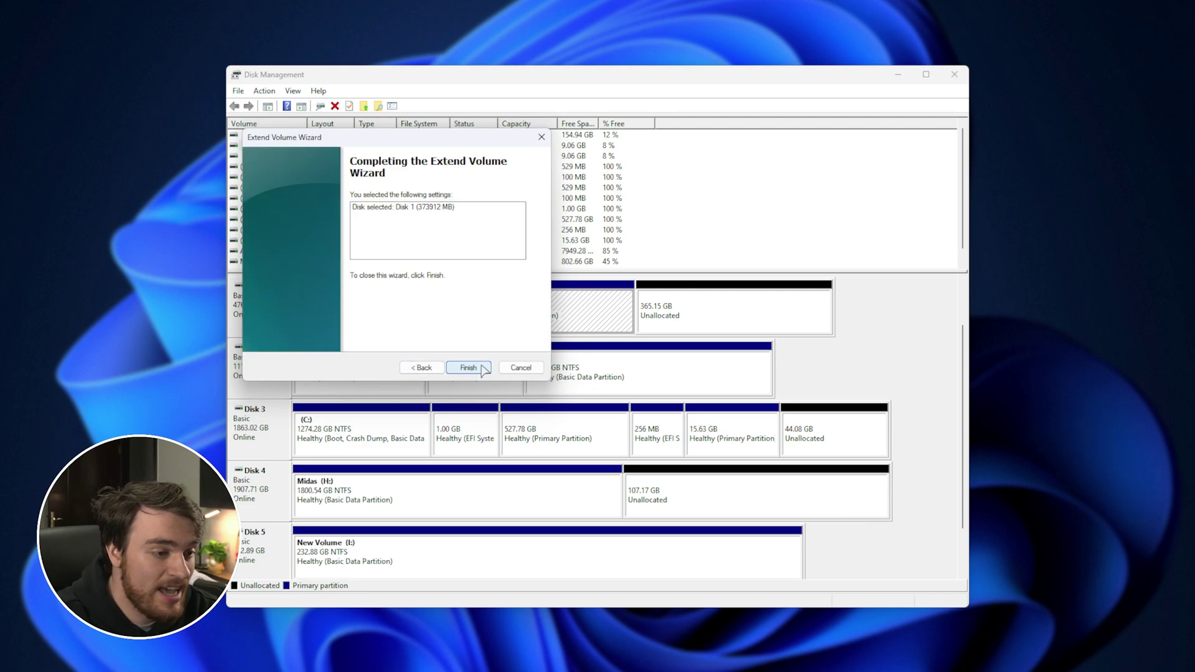
{"action": "left_click", "coordinate": [468, 368]}
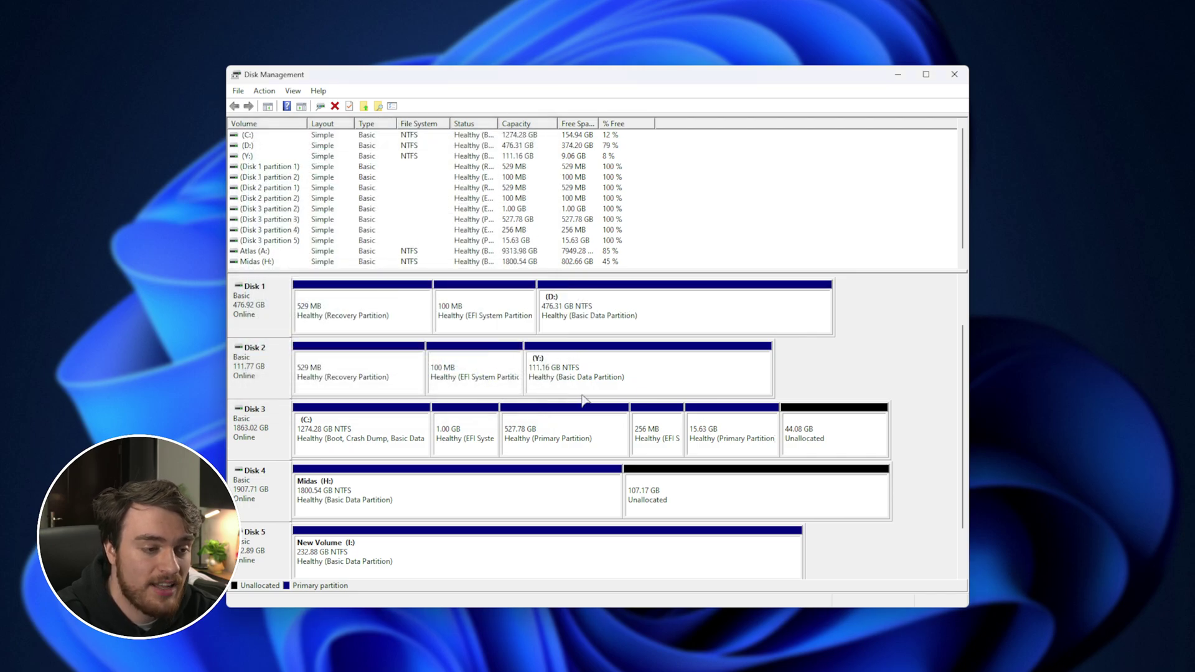
Select the enlarged D: partition, then the old Y: partition on Disk 2, for comparison.
{"action": "left_click", "coordinate": [655, 314]}
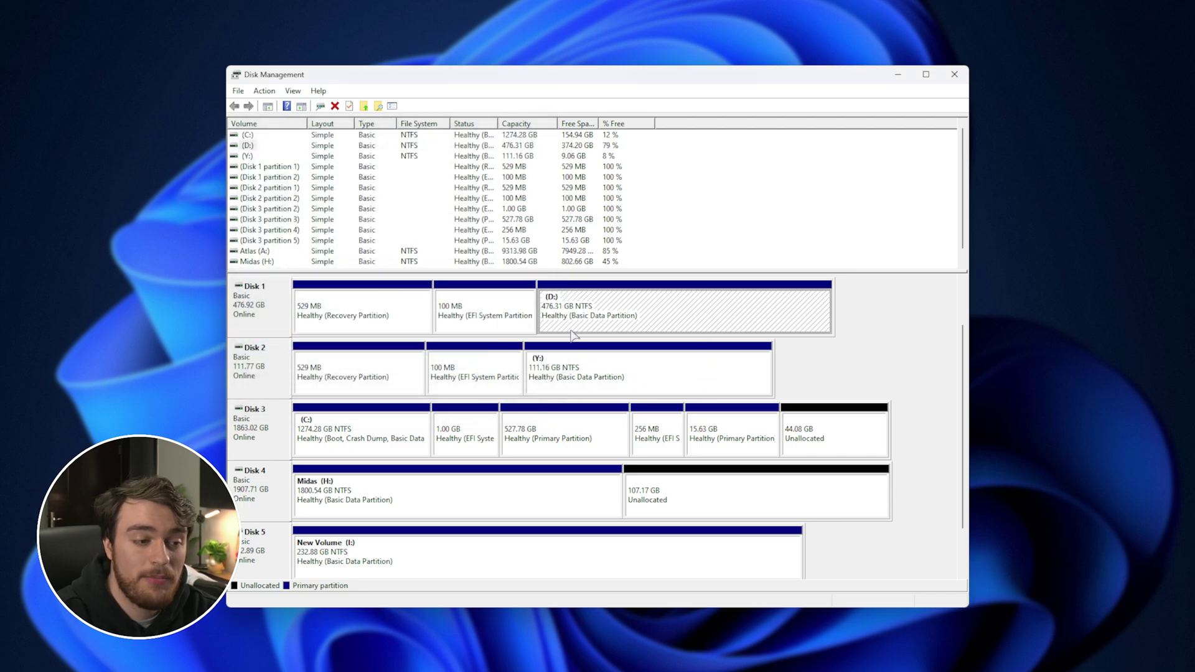
{"action": "left_click", "coordinate": [580, 377]}
{"action": "left_click", "coordinate": [1054, 350]}
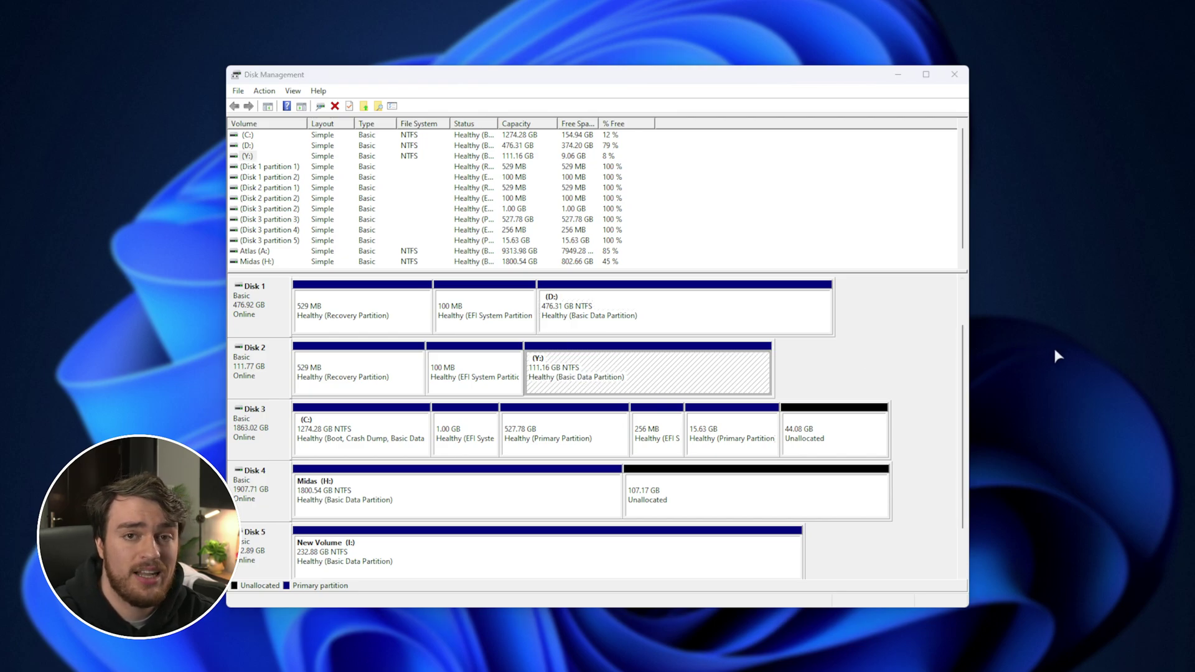
Browse Y: and D: in File Explorer, confirming D: now has 374 GB free of 476 GB.
{"action": "key", "text": "super+e"}
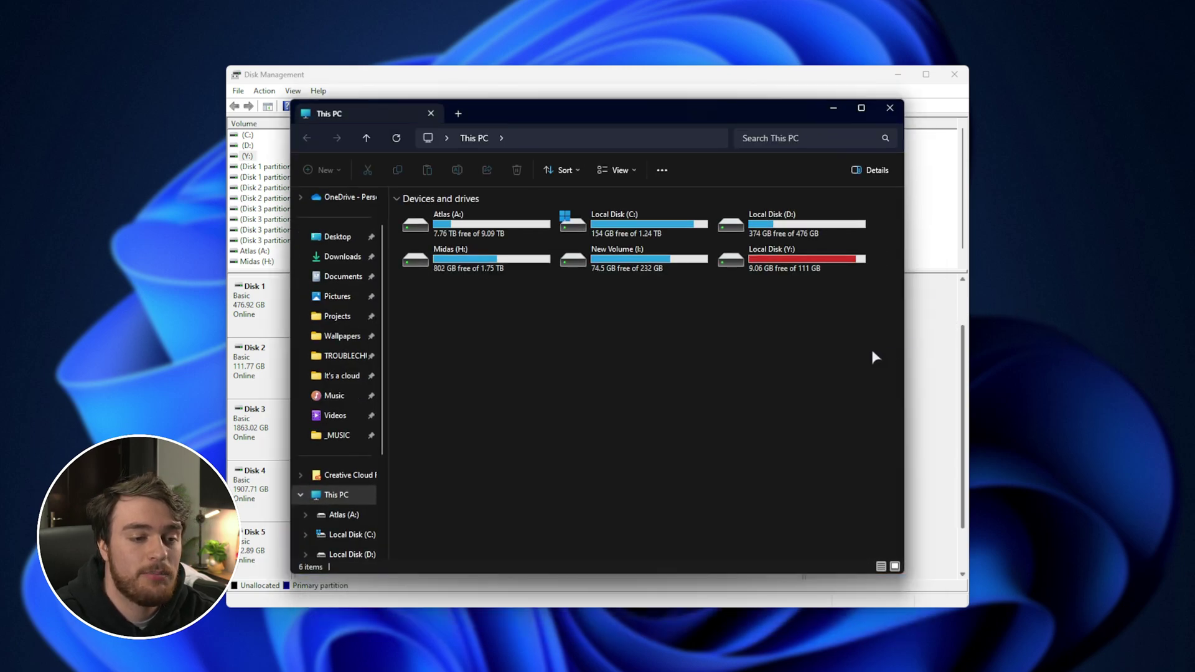
{"action": "double_click", "coordinate": [807, 271]}
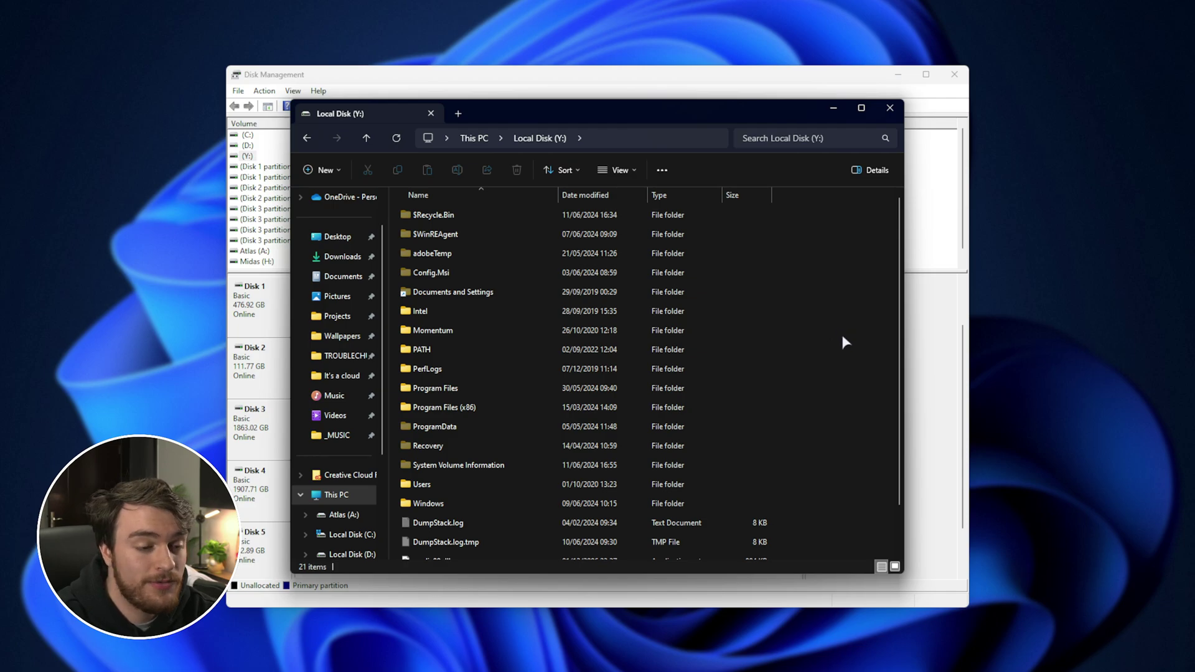
{"action": "key", "text": "alt+Left"}
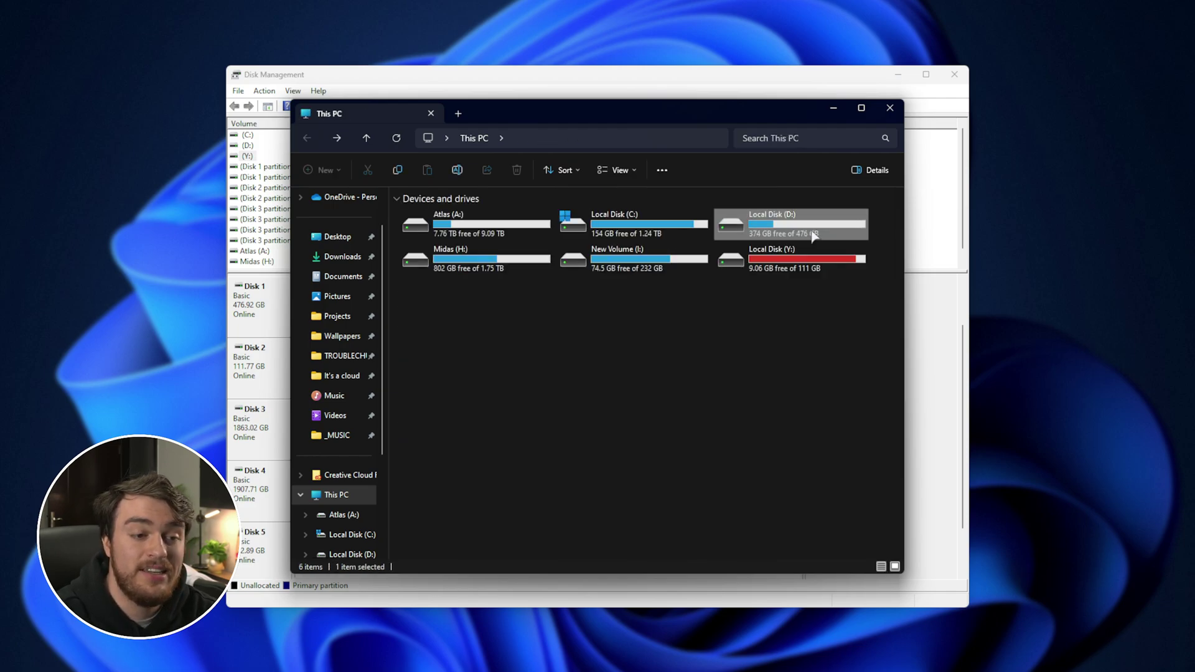
{"action": "double_click", "coordinate": [843, 234]}
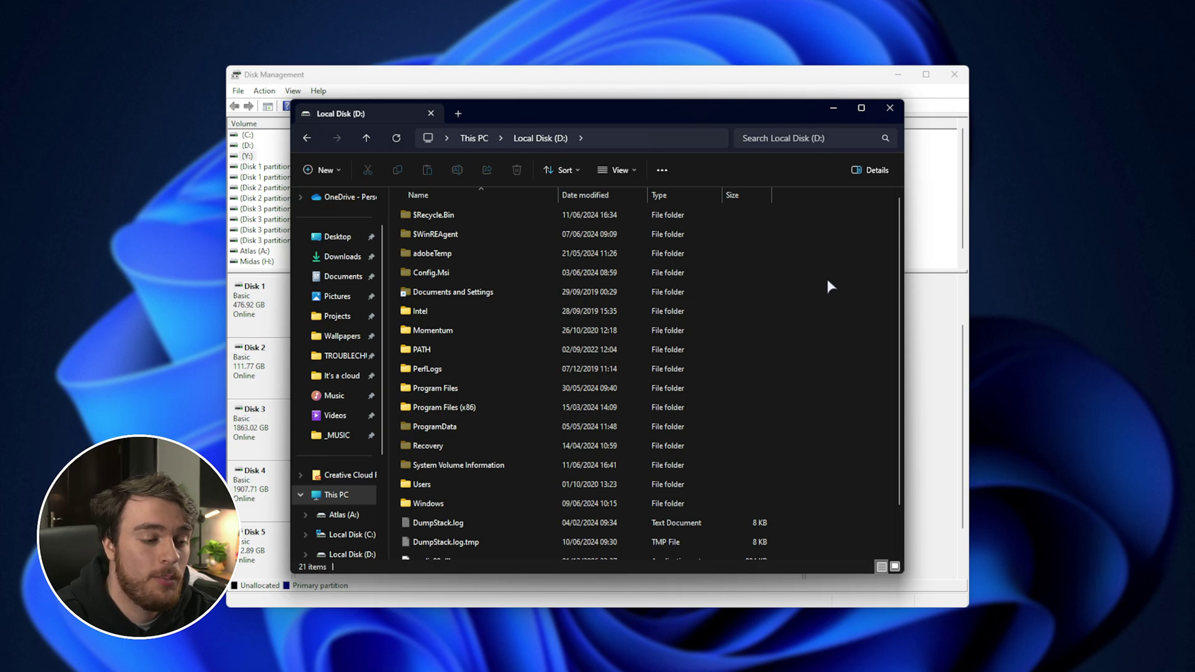
{"action": "key", "text": "alt+Left"}
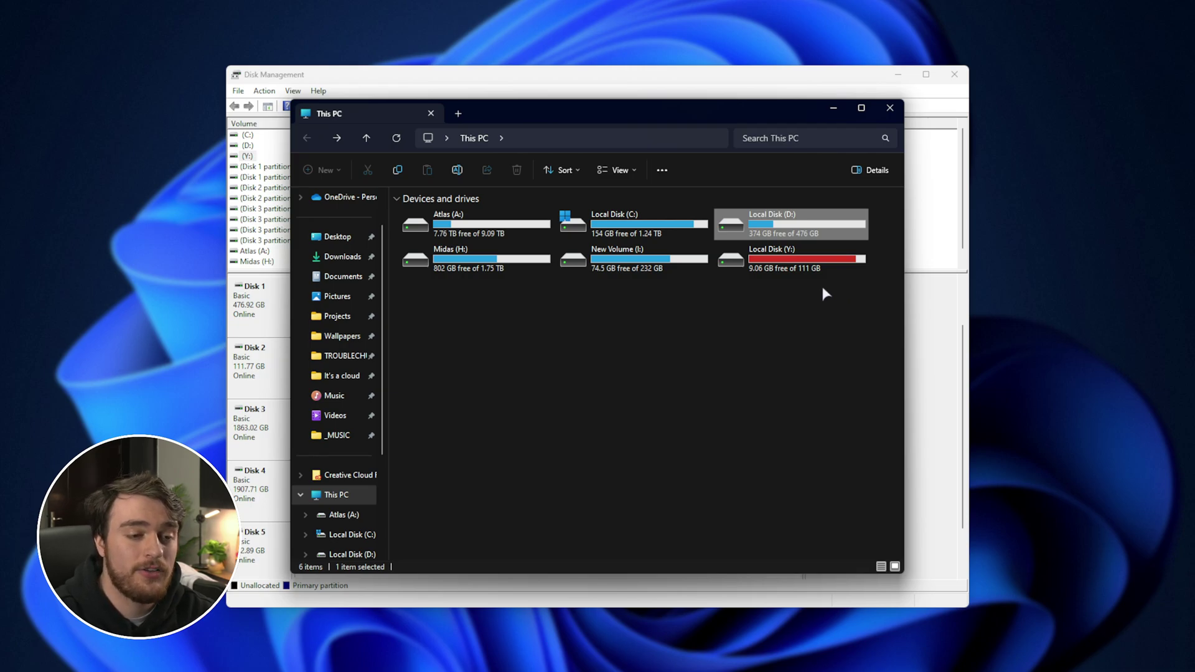
{"action": "left_click", "coordinate": [819, 269]}
{"action": "left_click", "coordinate": [803, 225]}
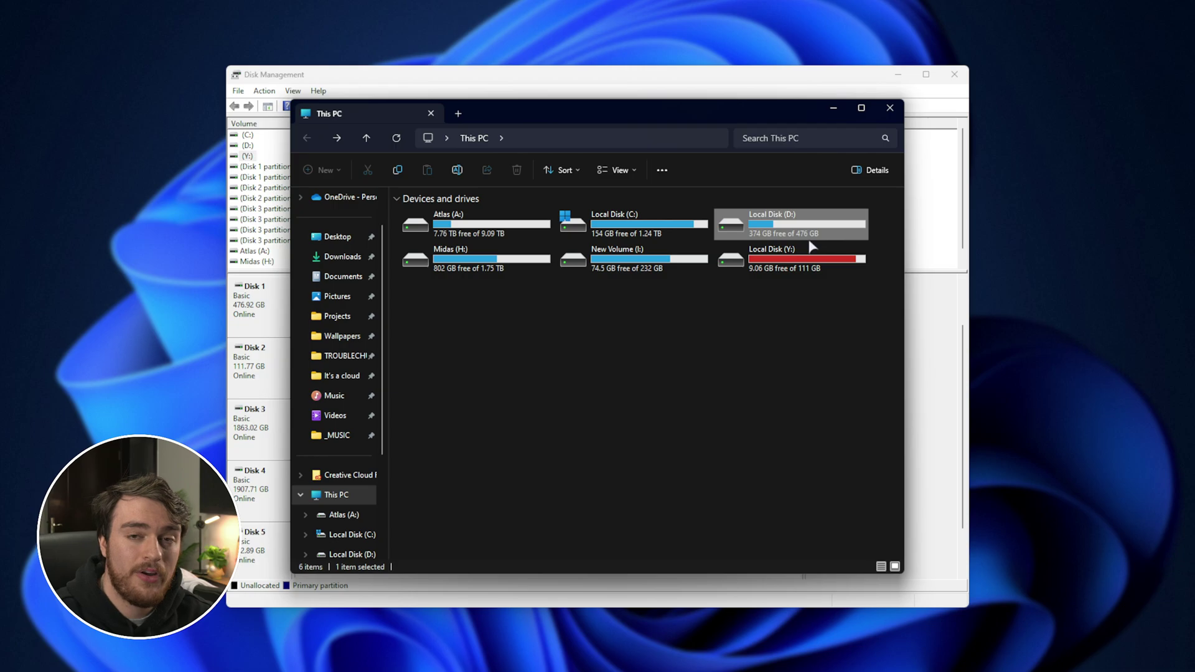
{"action": "mouse_move", "coordinate": [772, 227]}
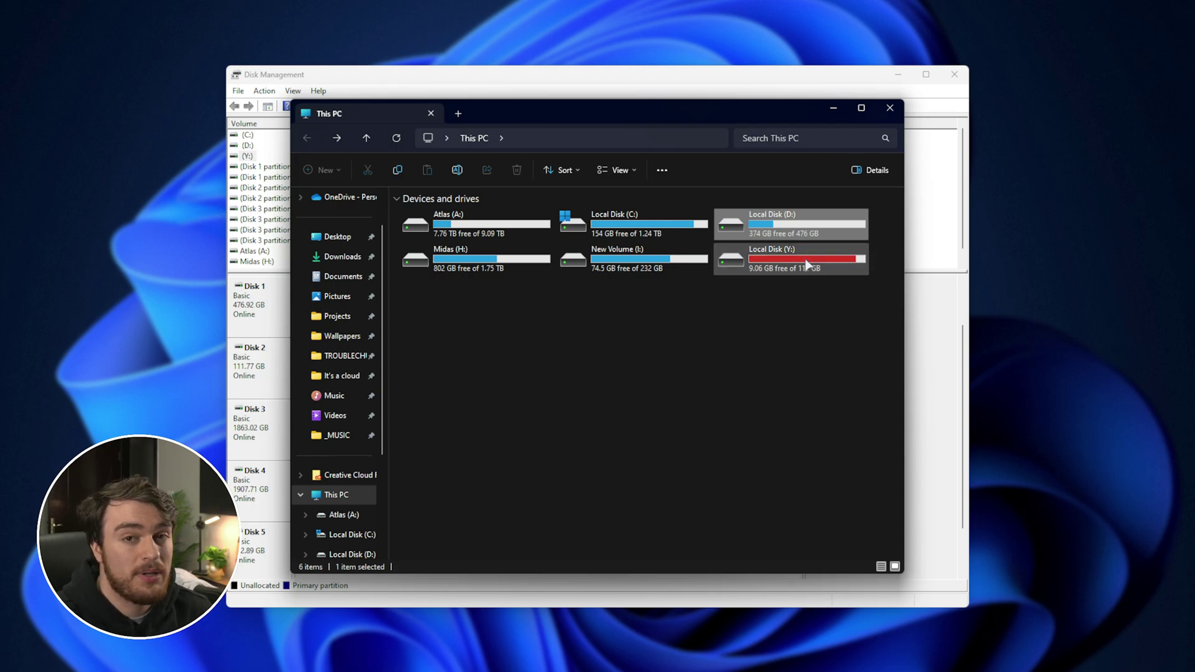
{"action": "mouse_move", "coordinate": [785, 274]}
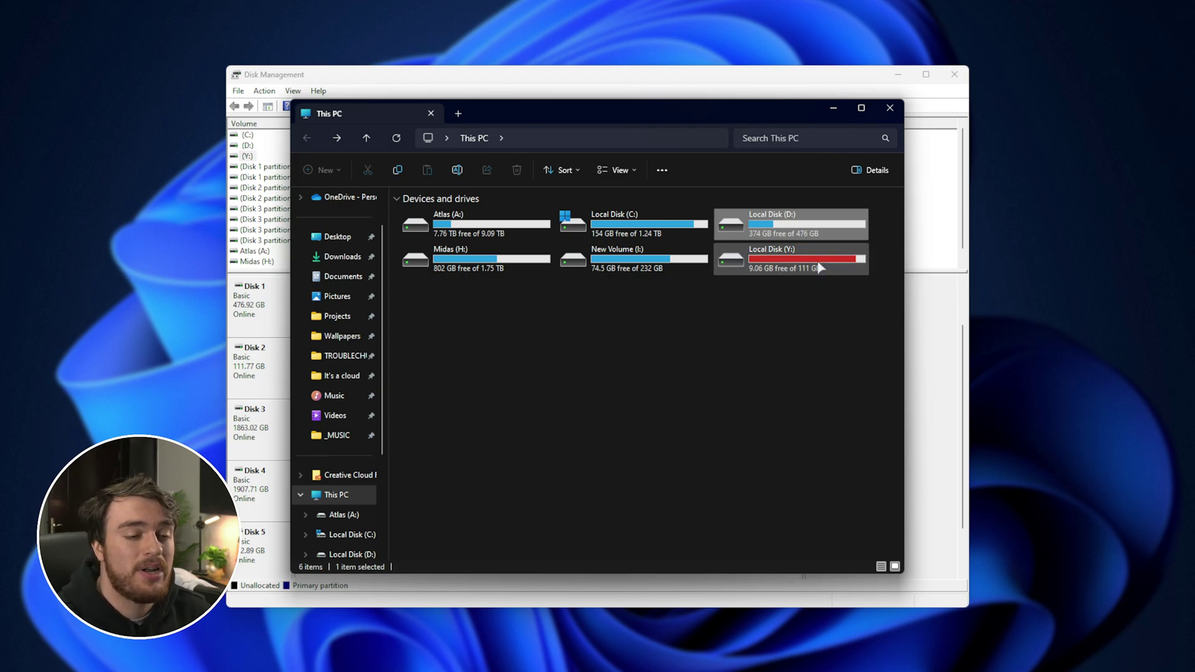